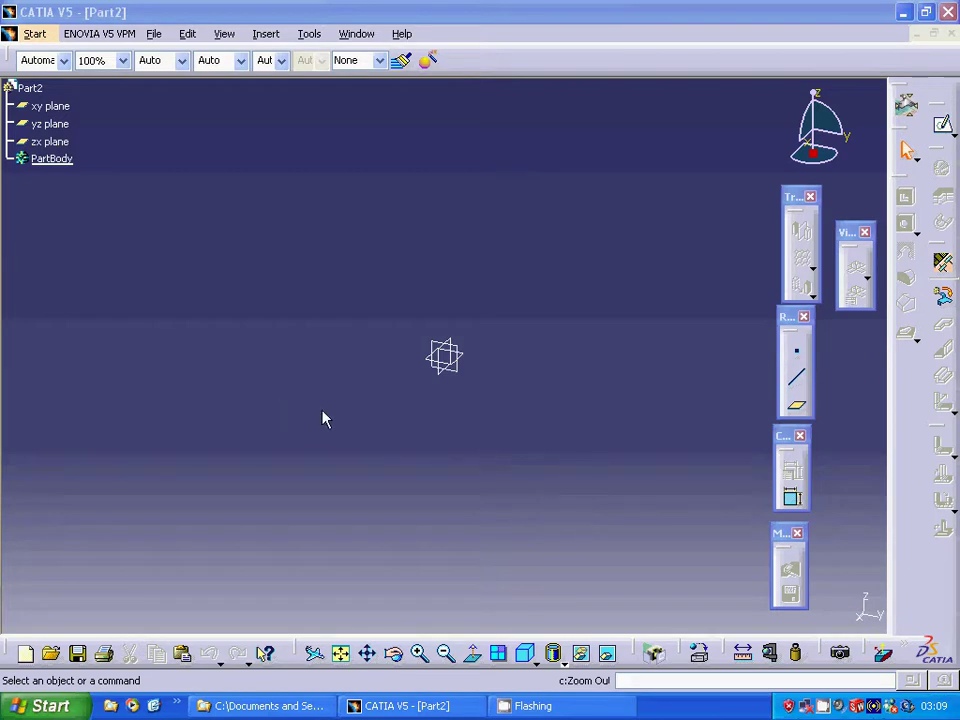
left_click(440, 363)
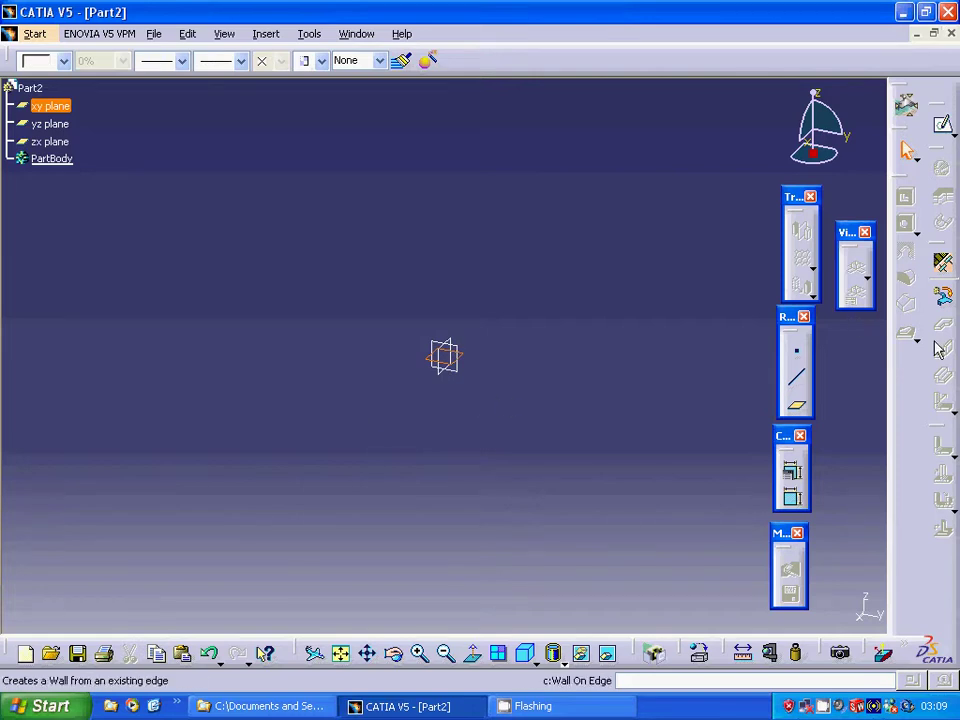
left_click(463, 300)
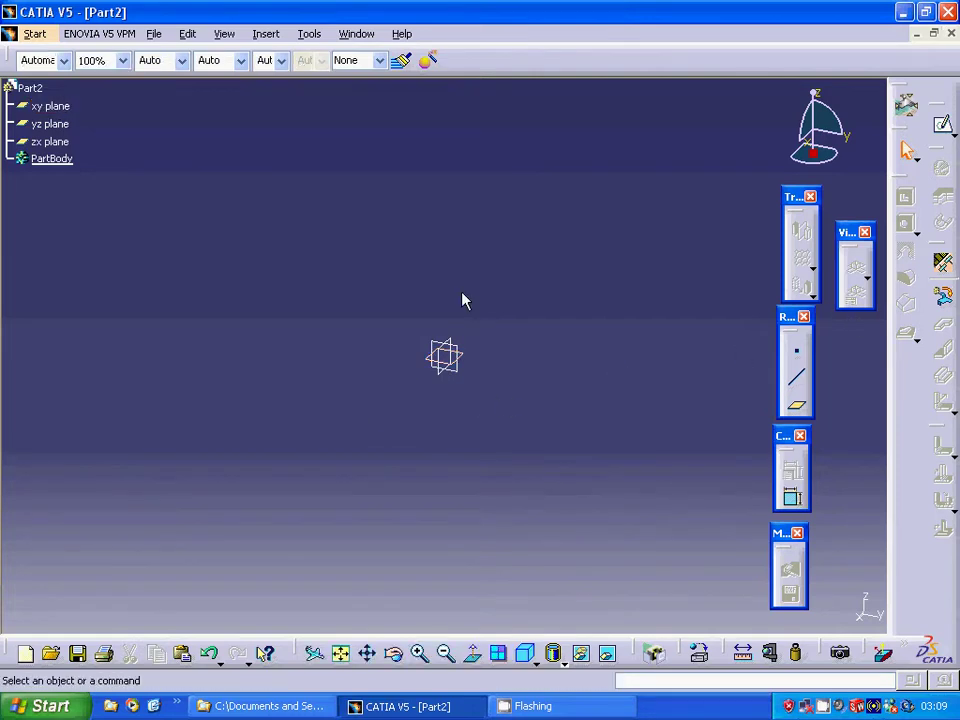
left_click(38, 33)
mouse_move(83, 110)
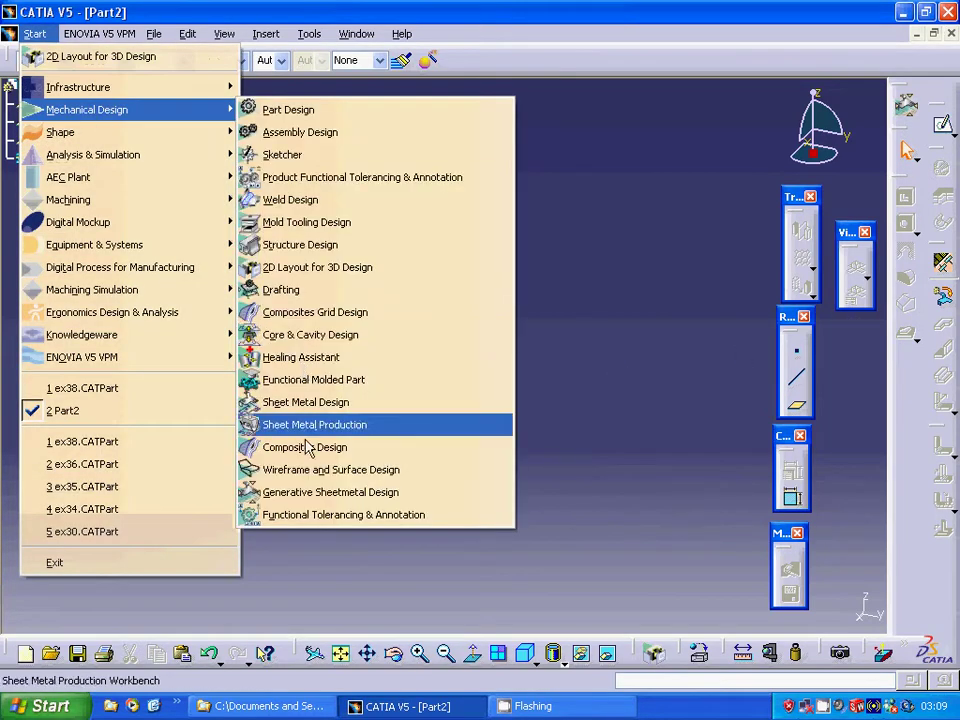
left_click(631, 445)
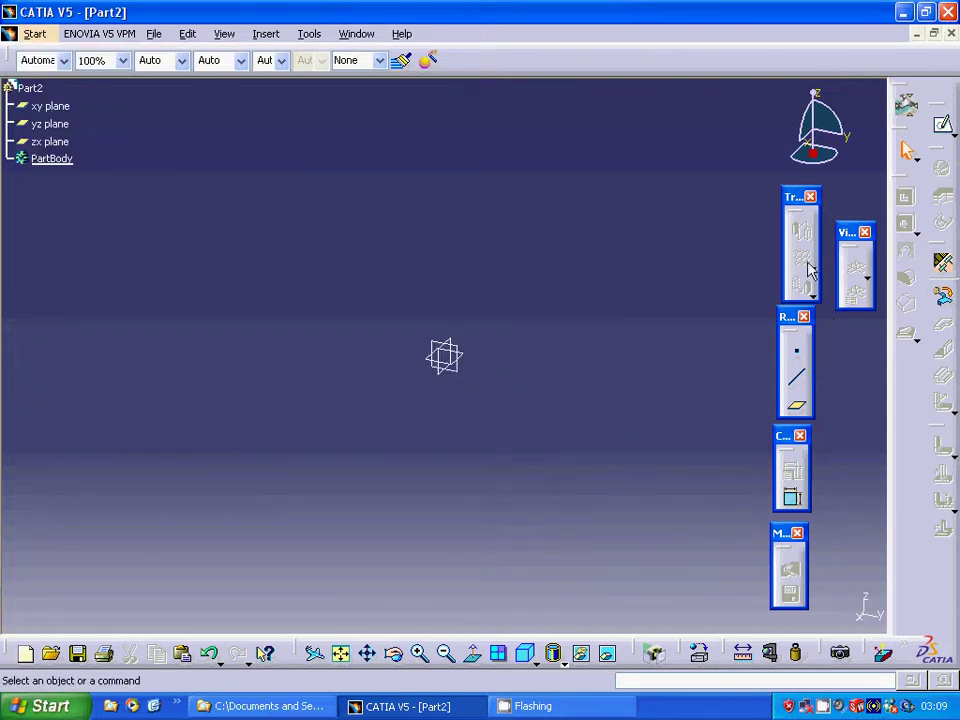
Define the sheet metal parameters with 2 mm thickness and a 2 mm default bend radius
left_click(943, 262)
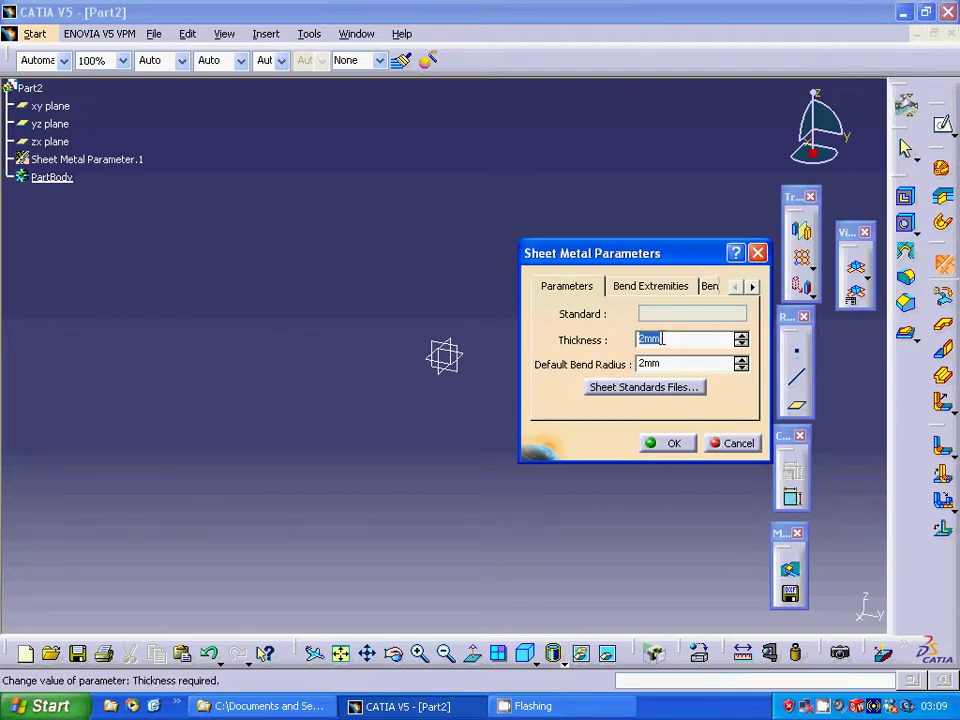
left_click(671, 443)
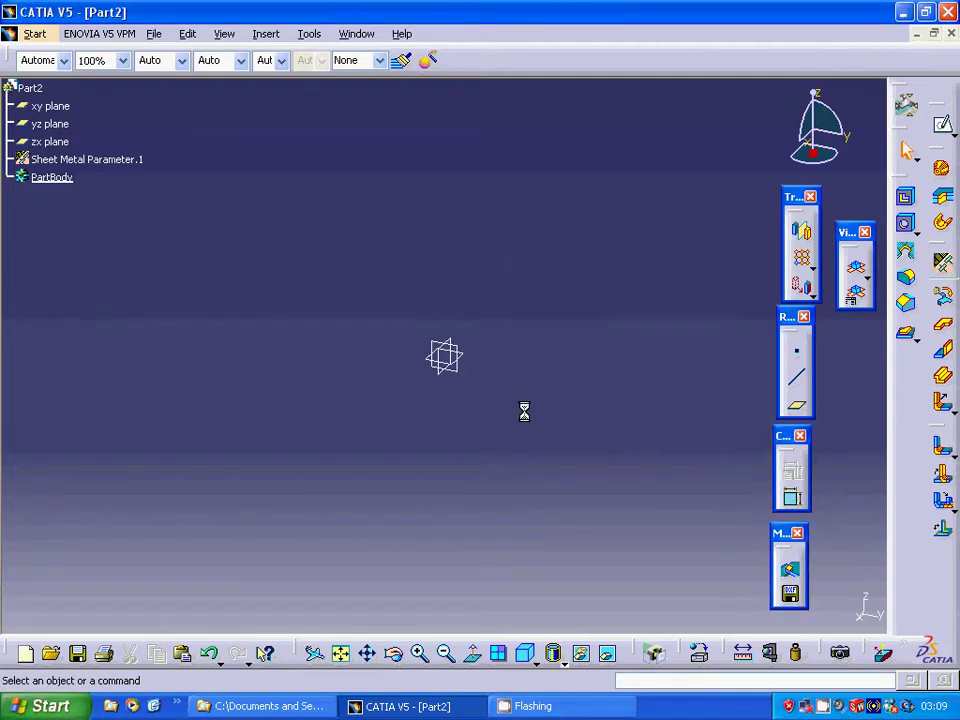
Sketch a rectangle on the xy plane with one corner at the origin and exit the sketch
left_click(425, 368)
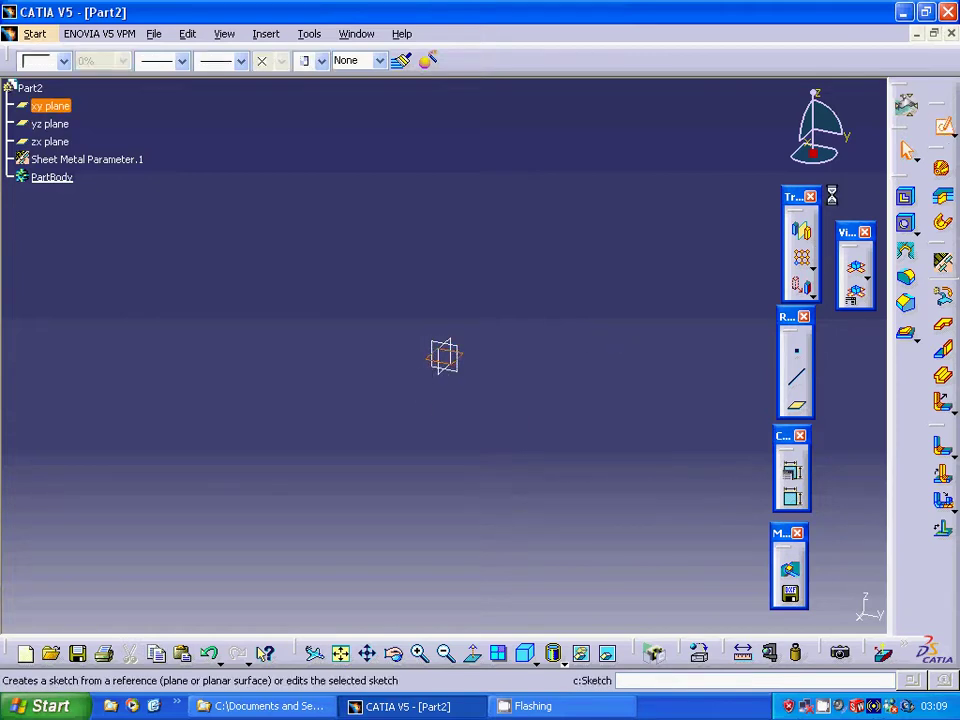
left_click(943, 124)
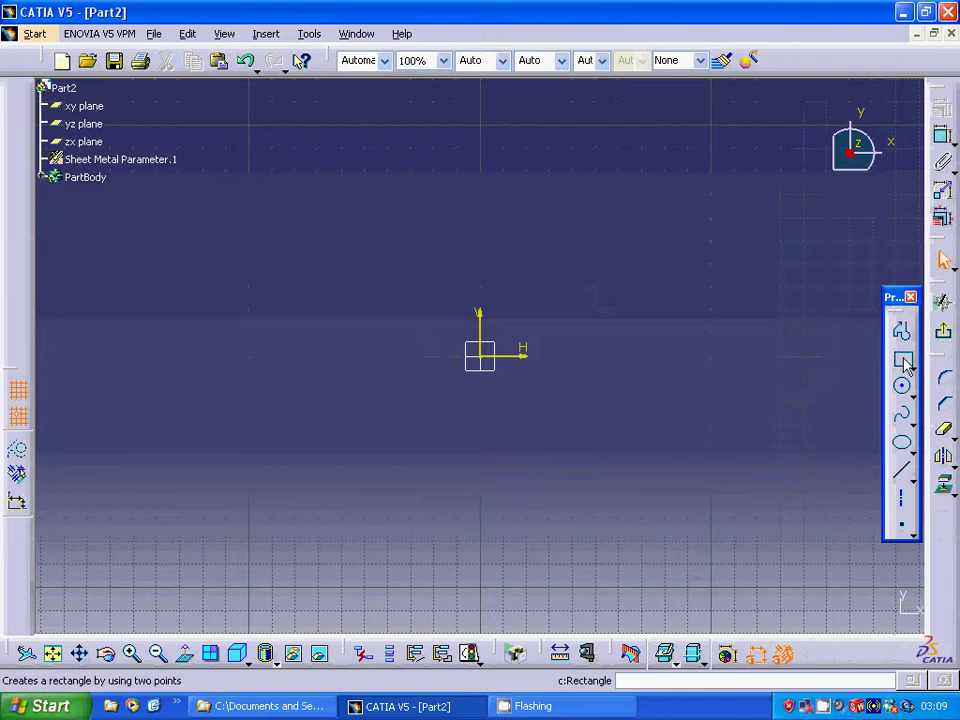
left_click(903, 359)
left_click(533, 362)
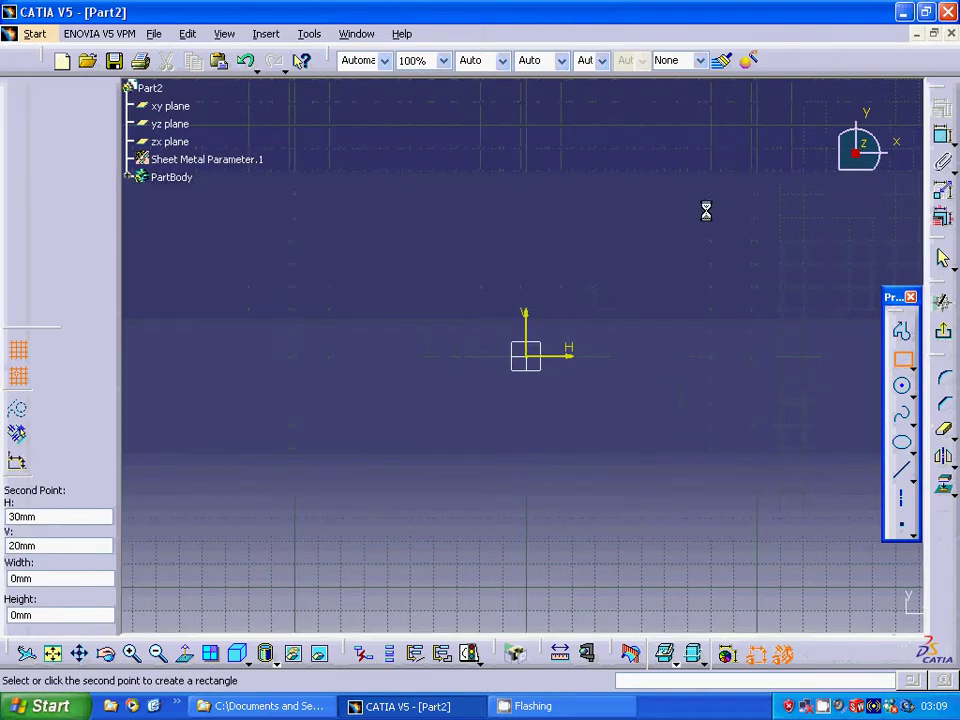
left_click(754, 125)
left_click(942, 105)
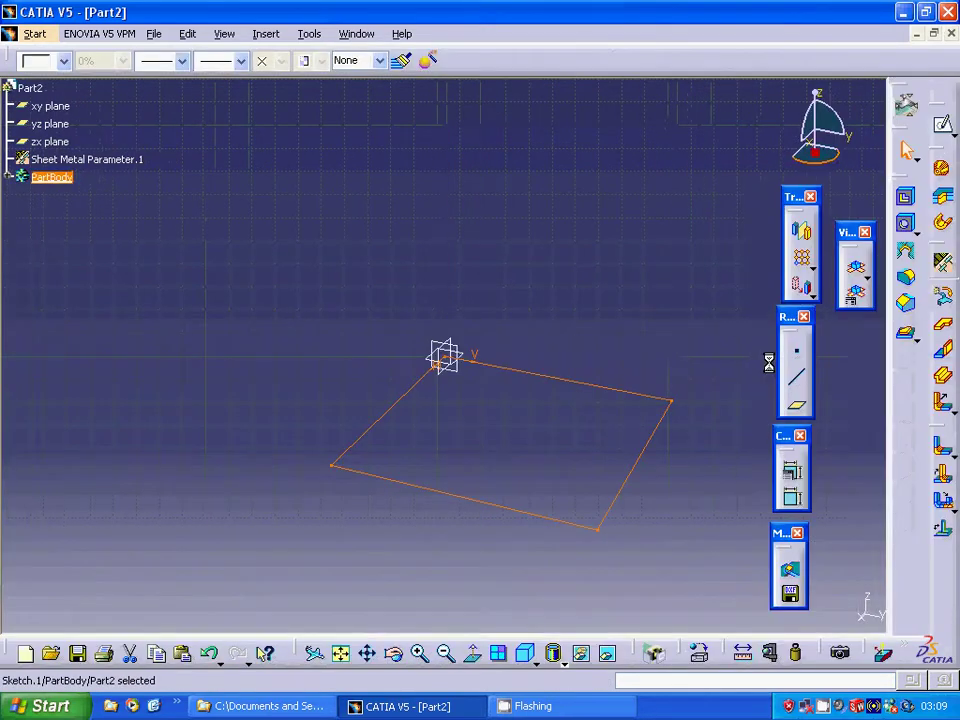
Create a sheet metal wall from the rectangle sketch, leaving the material side as proposed
left_click(942, 325)
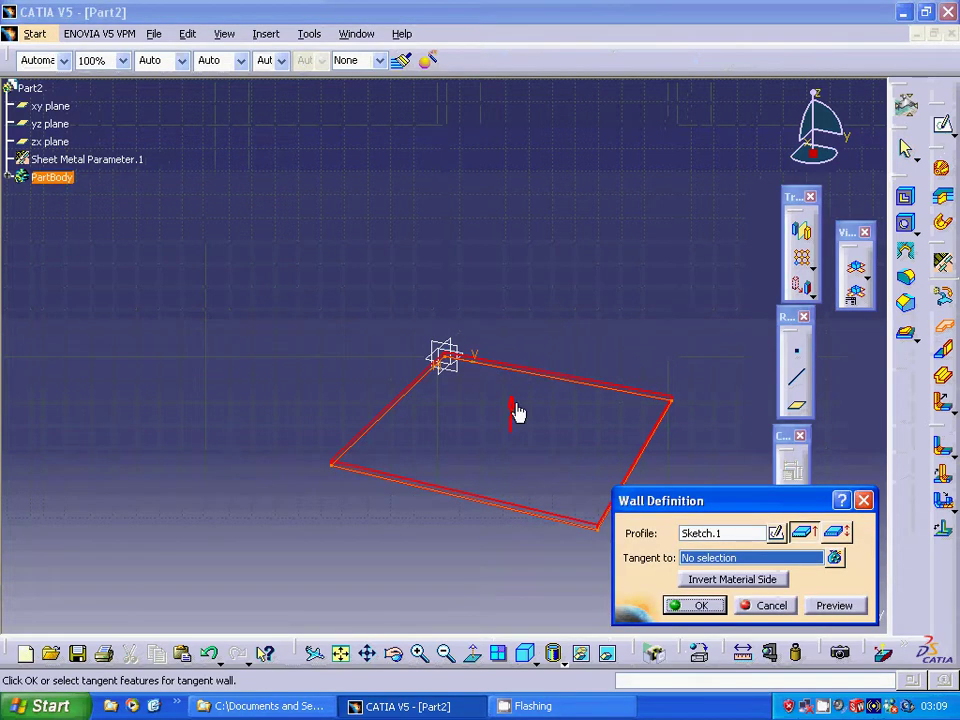
left_click(700, 605)
left_click(678, 491)
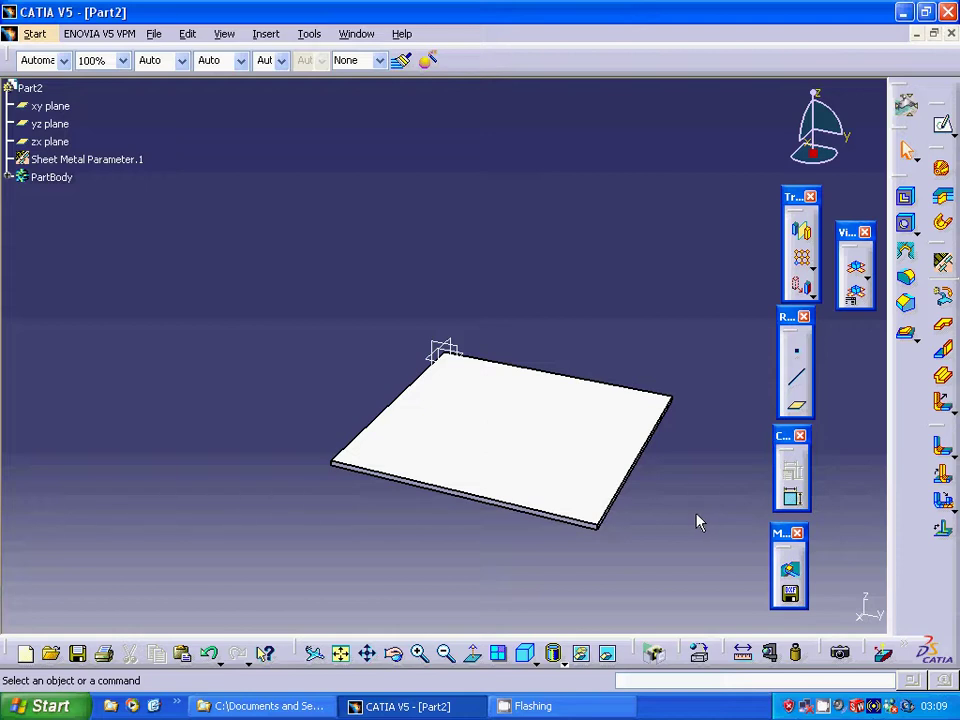
Add a Wall On Edge along the plate edge opposite the origin, 80 mm high at 90 degrees with a -30 mm right offset
left_click(641, 476)
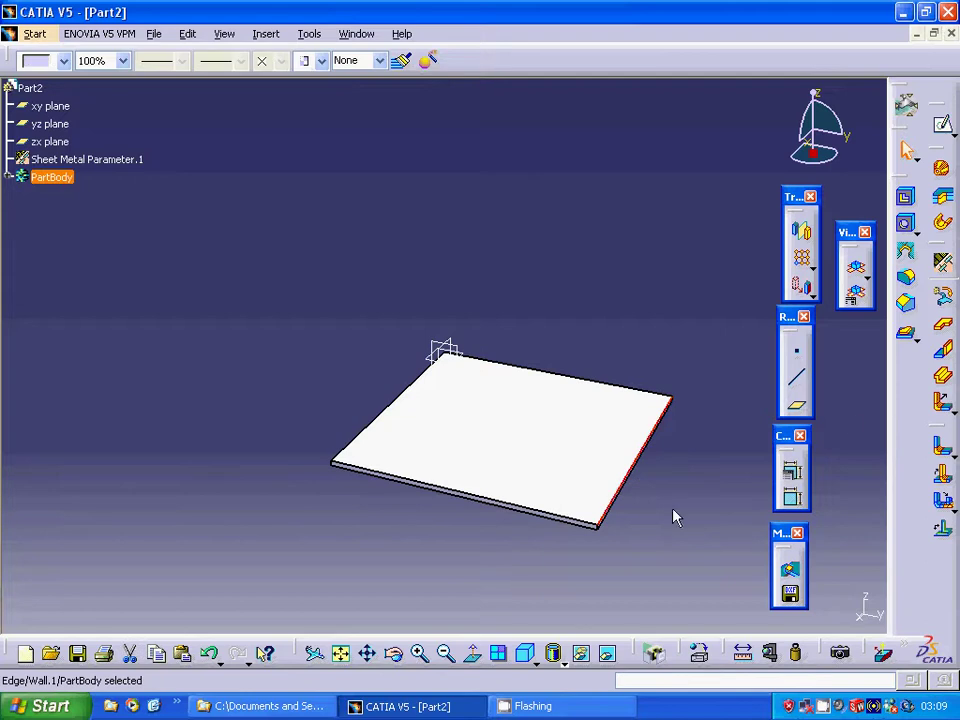
left_click(943, 349)
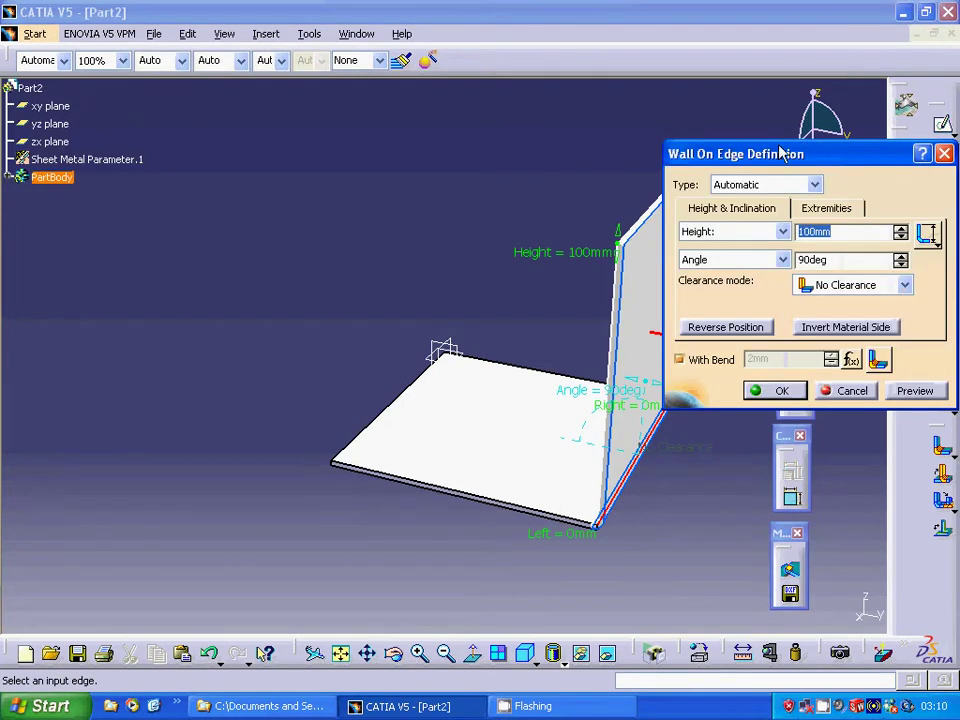
left_click_drag(780, 153, 855, 181)
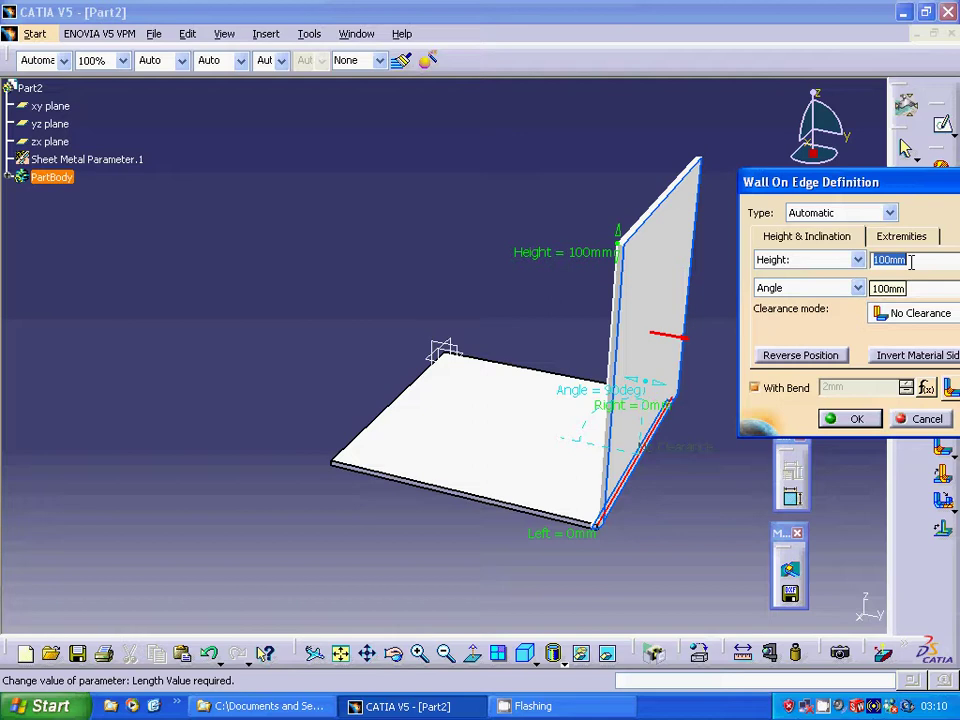
type("80")
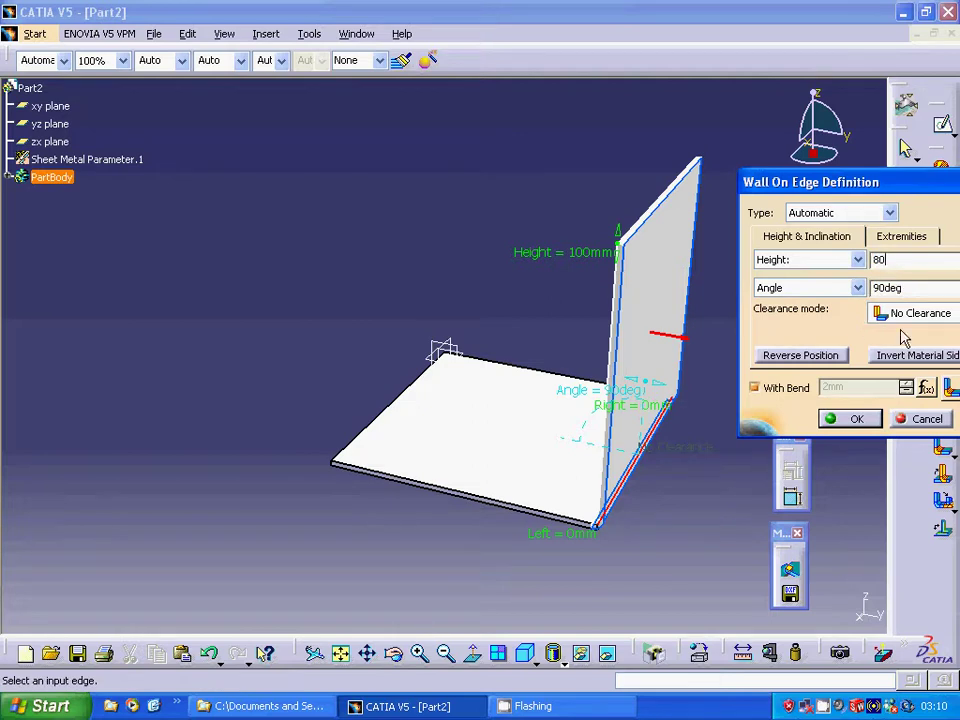
left_click(900, 238)
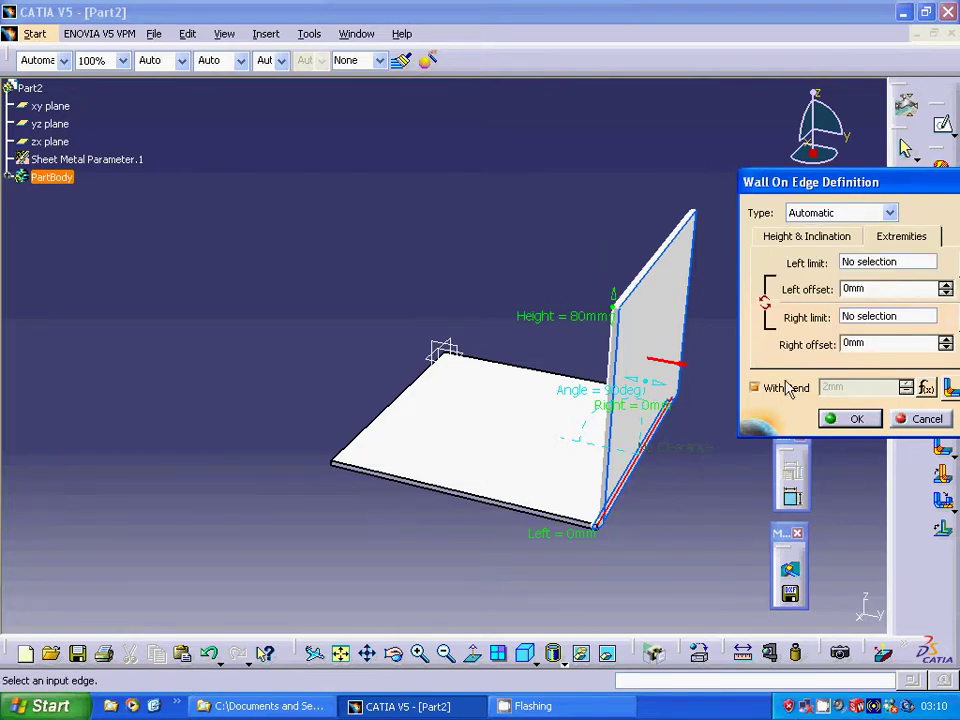
left_click(872, 345)
type("-30")
left_click(857, 418)
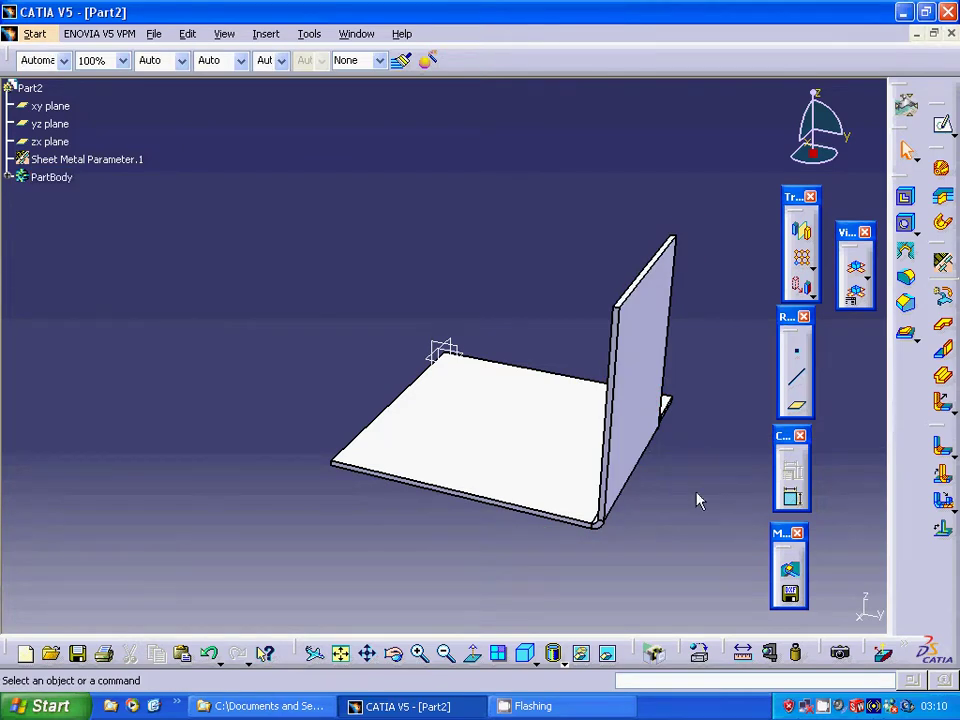
Add a basic flange on the upright wall's top edge with 20 mm length, 90-degree angle and 2 mm radius
left_click(945, 400)
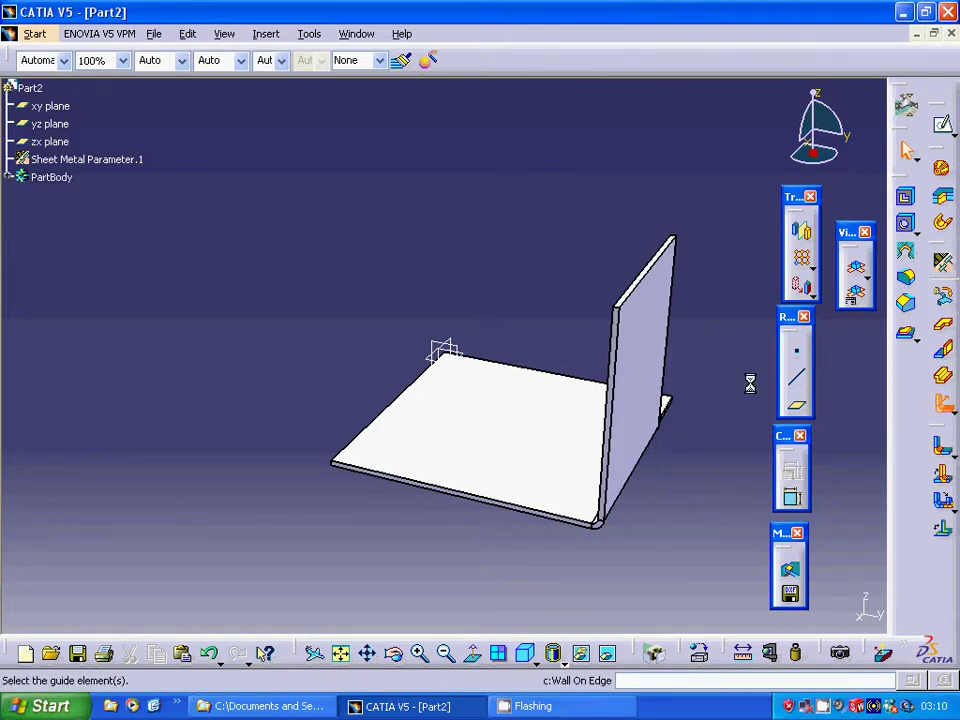
left_click_drag(725, 167, 881, 224)
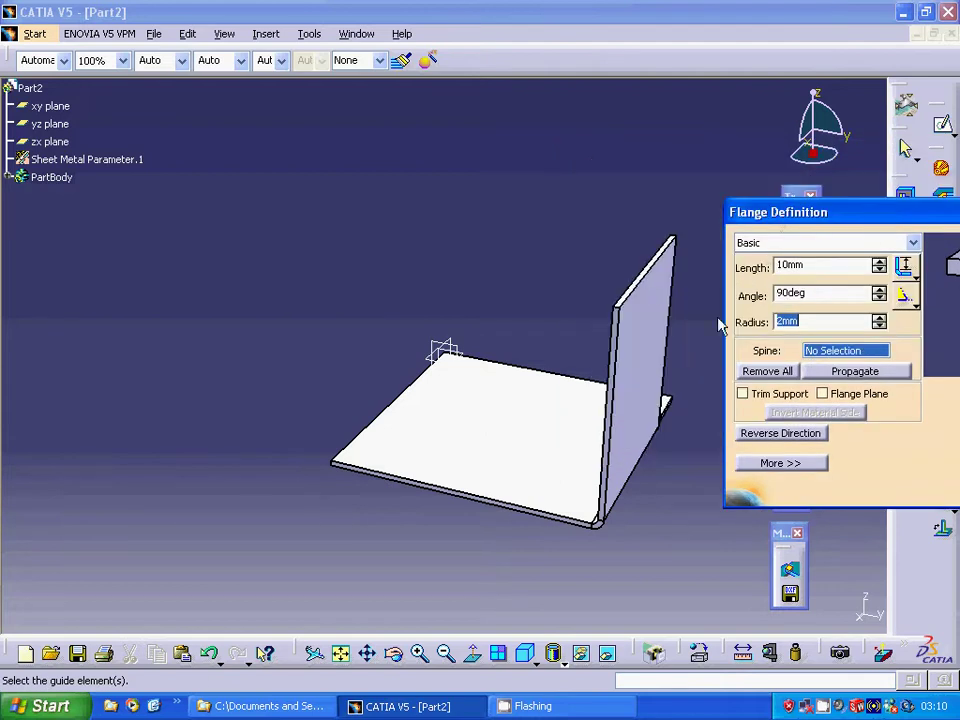
left_click(644, 286)
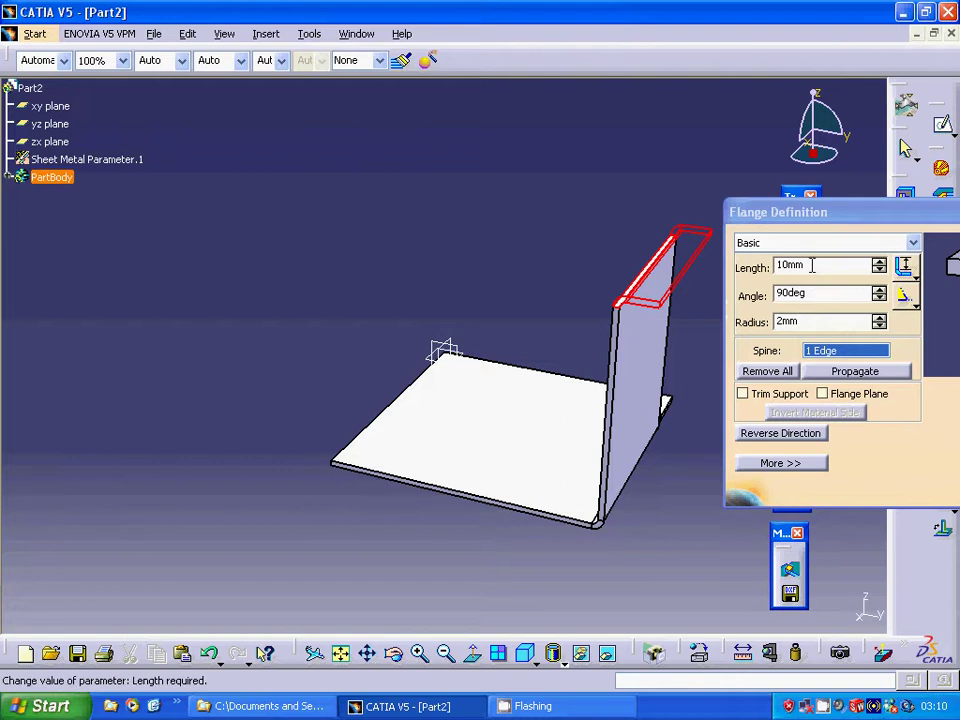
left_click_drag(814, 265, 750, 266)
type("20")
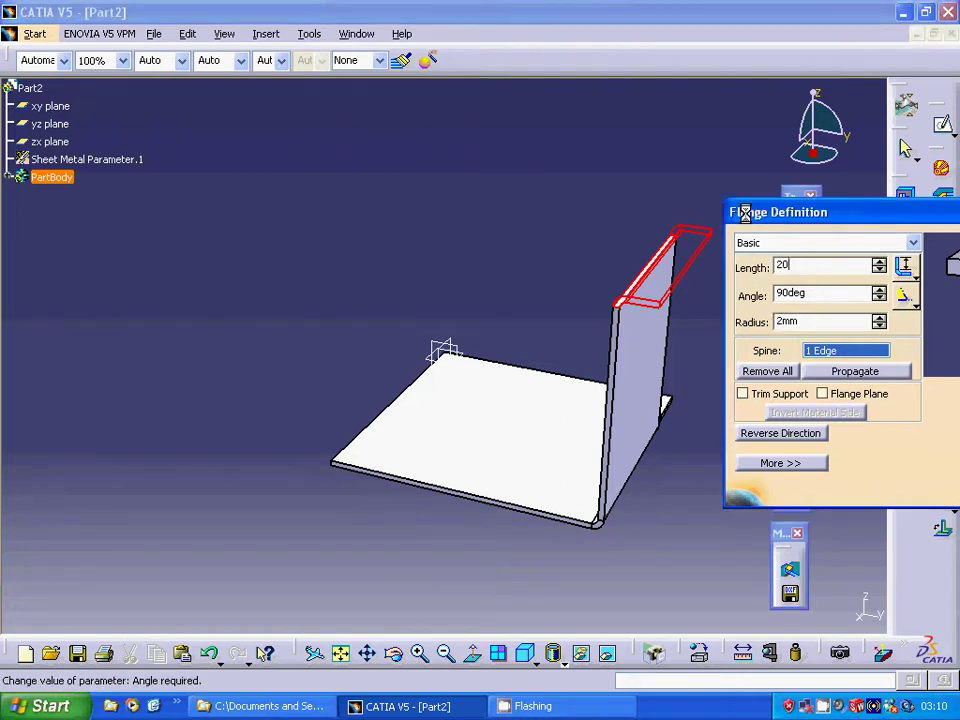
left_click_drag(745, 212, 623, 213)
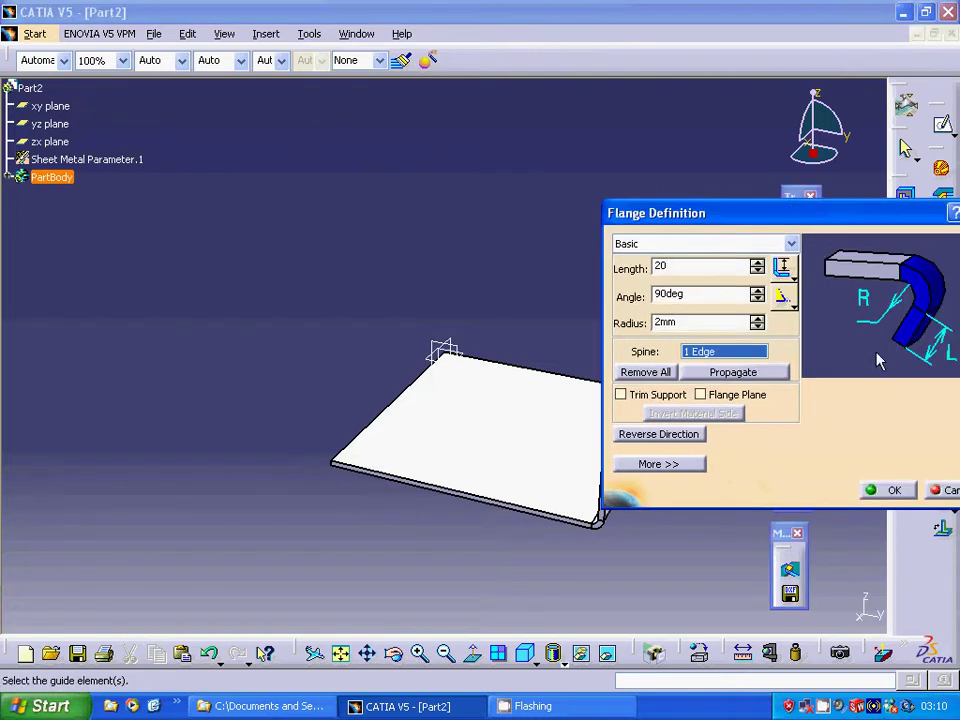
left_click(880, 490)
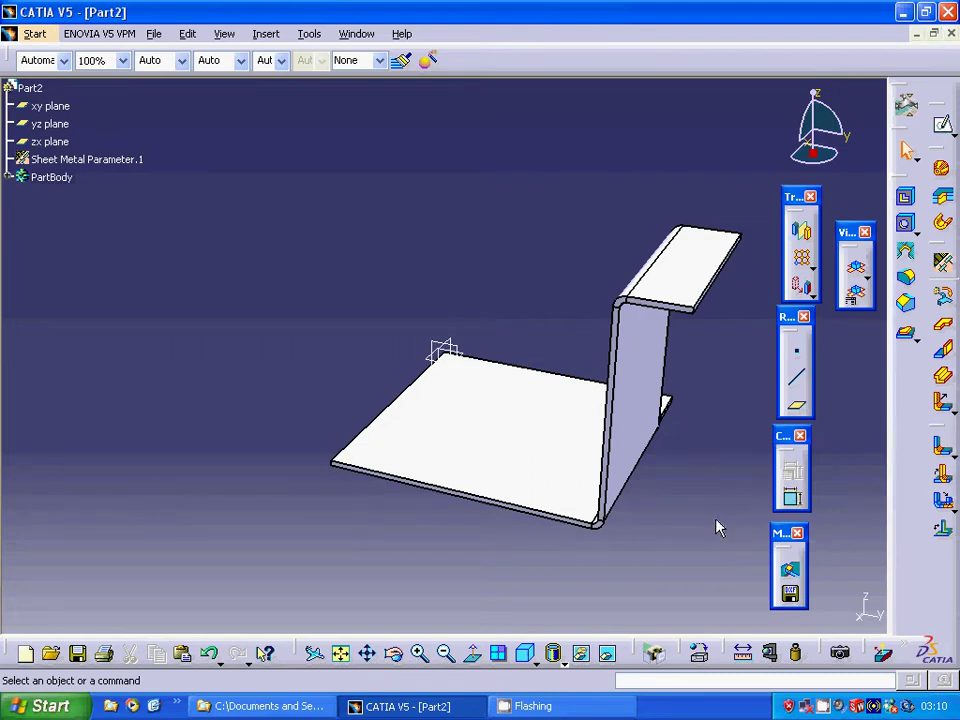
Sketch a stepped open profile on the yz plane from the origin: about 40 mm outward, 30 mm down and 30 mm outward again
middle_click_drag(716, 528, 656, 559)
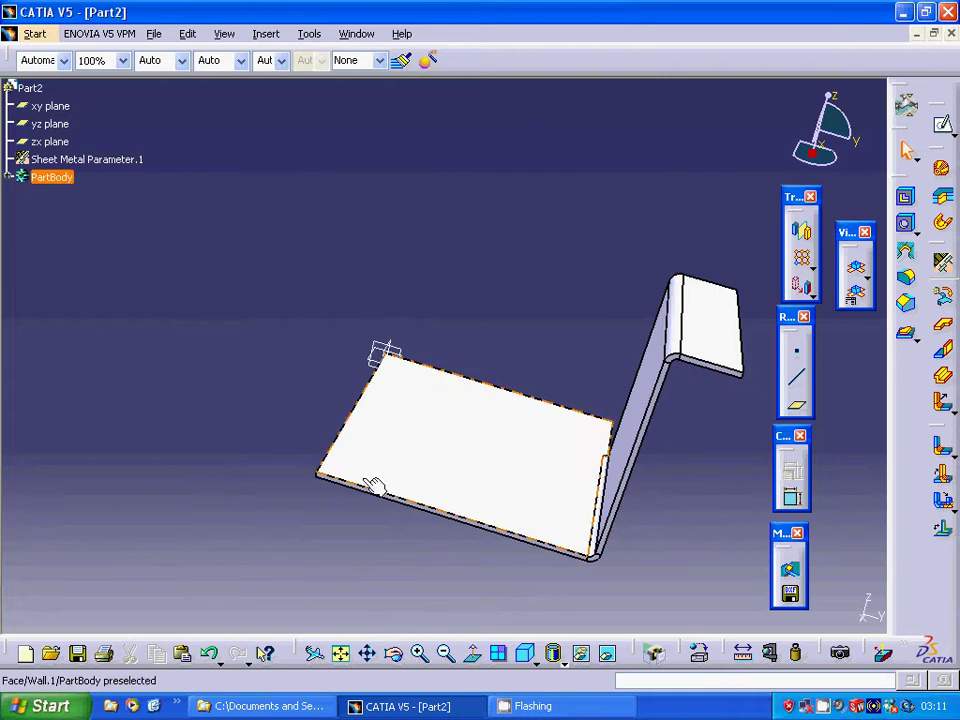
left_click(383, 349)
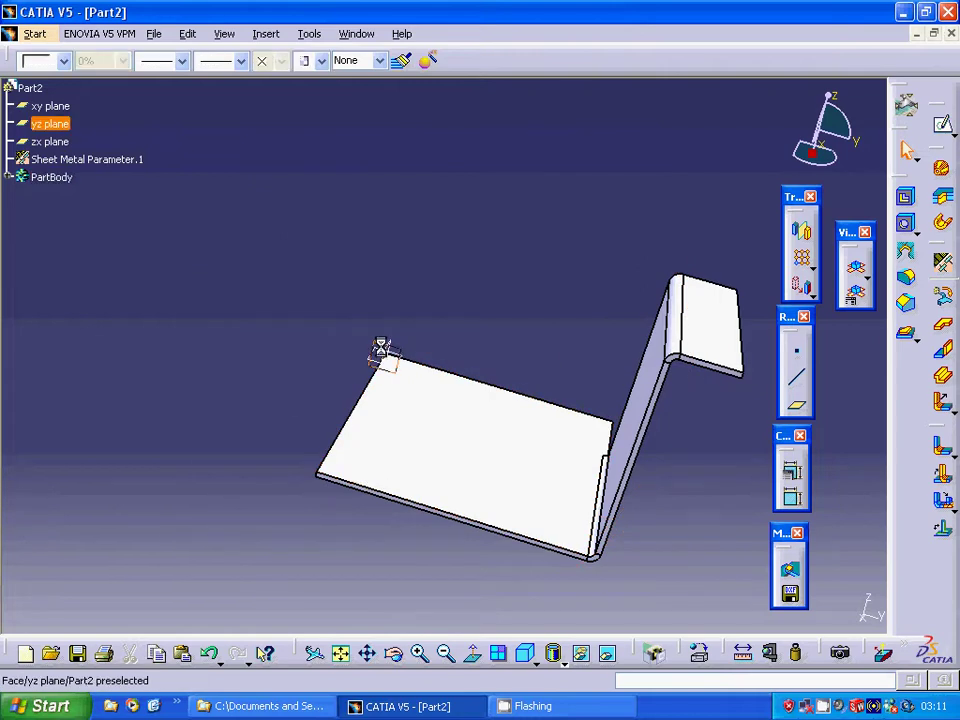
left_click(942, 123)
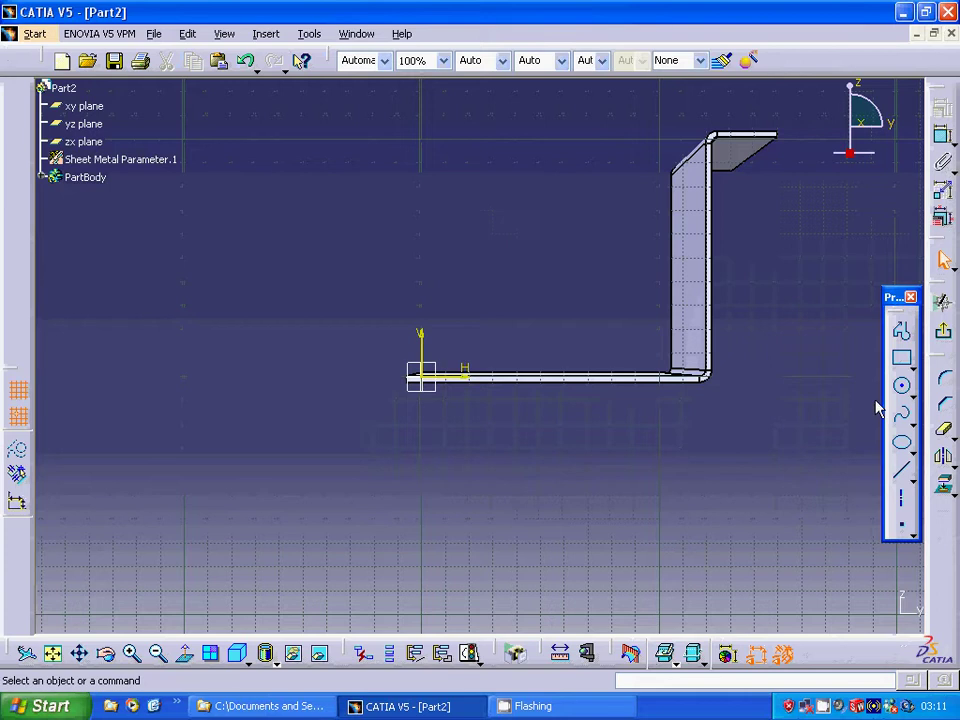
left_click(901, 331)
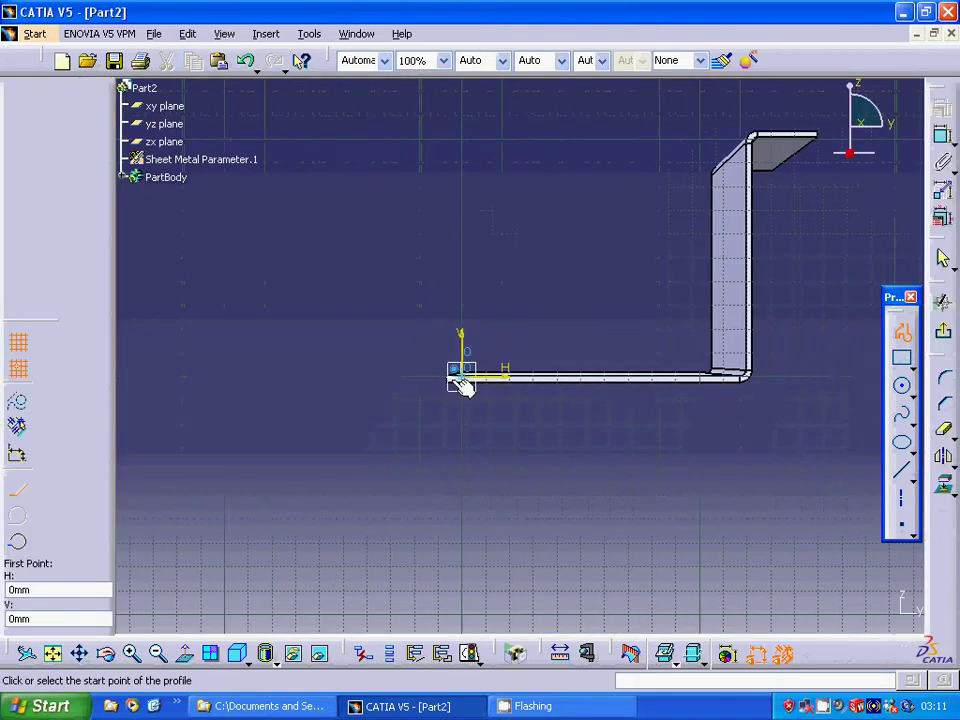
left_click(460, 375)
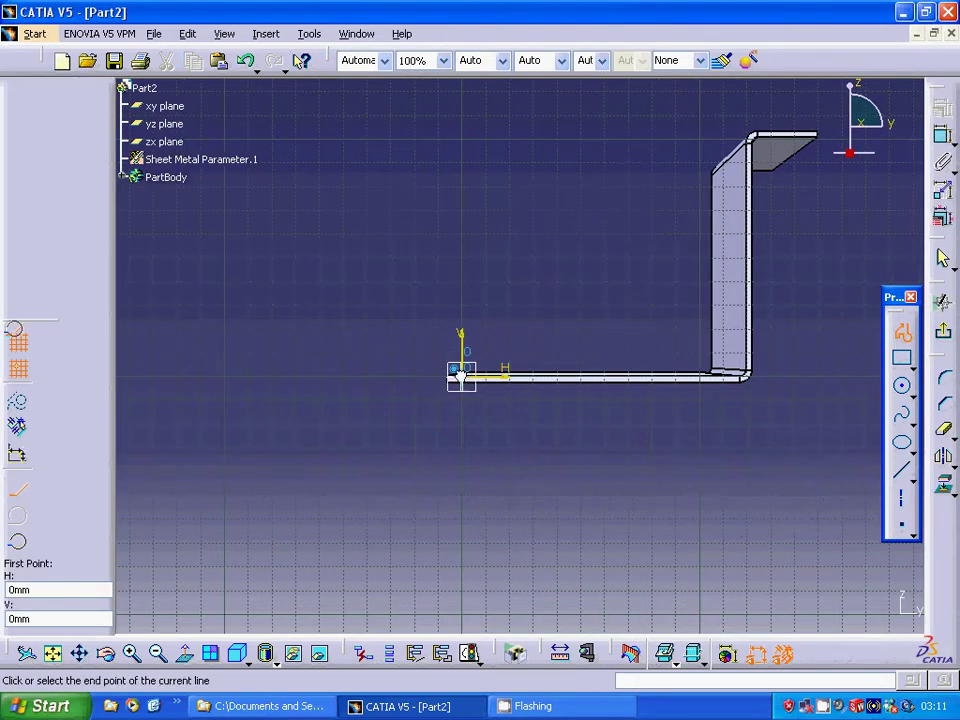
left_click(368, 380)
left_click(368, 448)
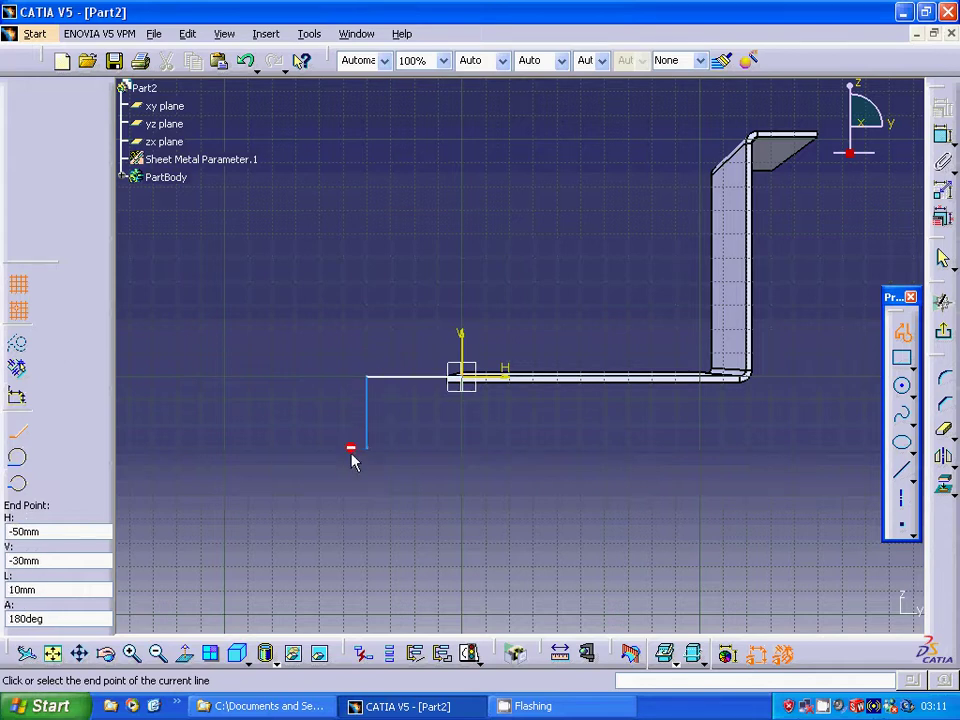
left_click(295, 448)
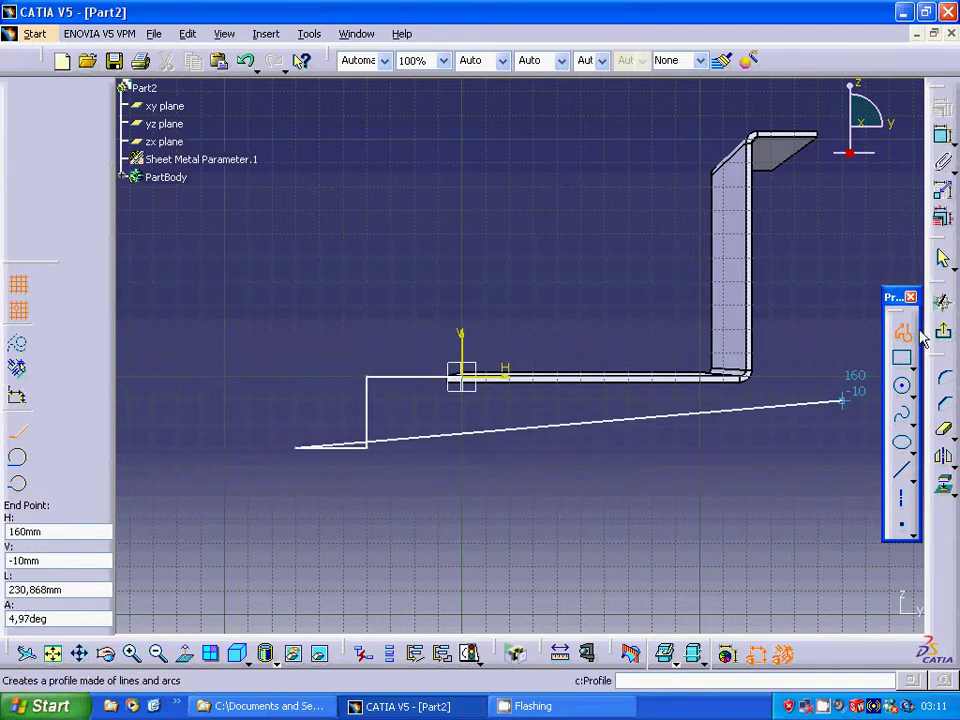
left_click(902, 332)
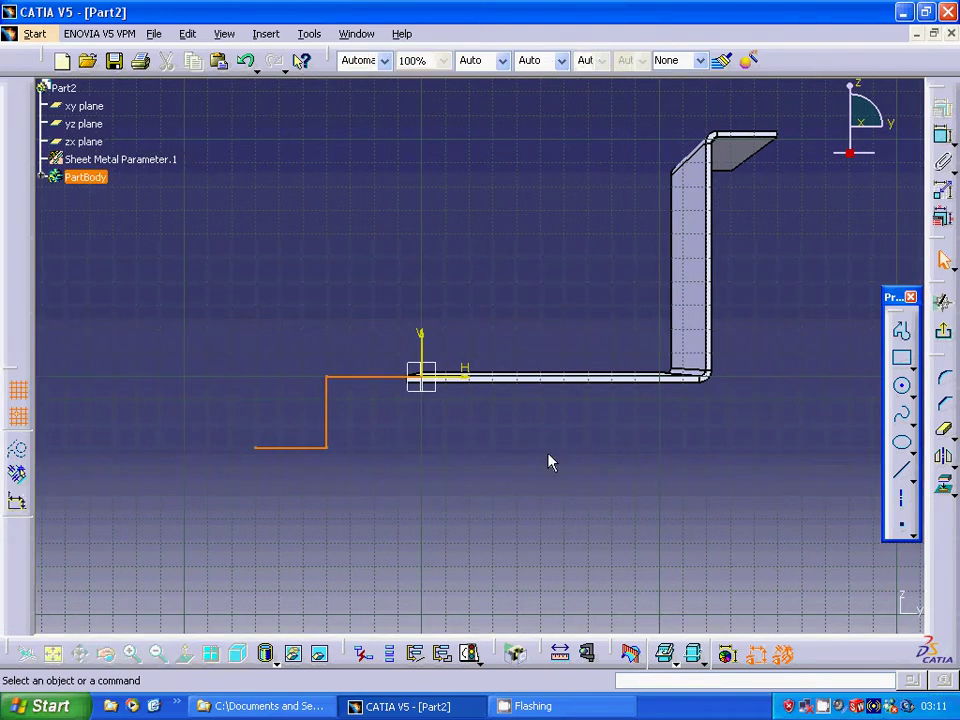
left_click(503, 467)
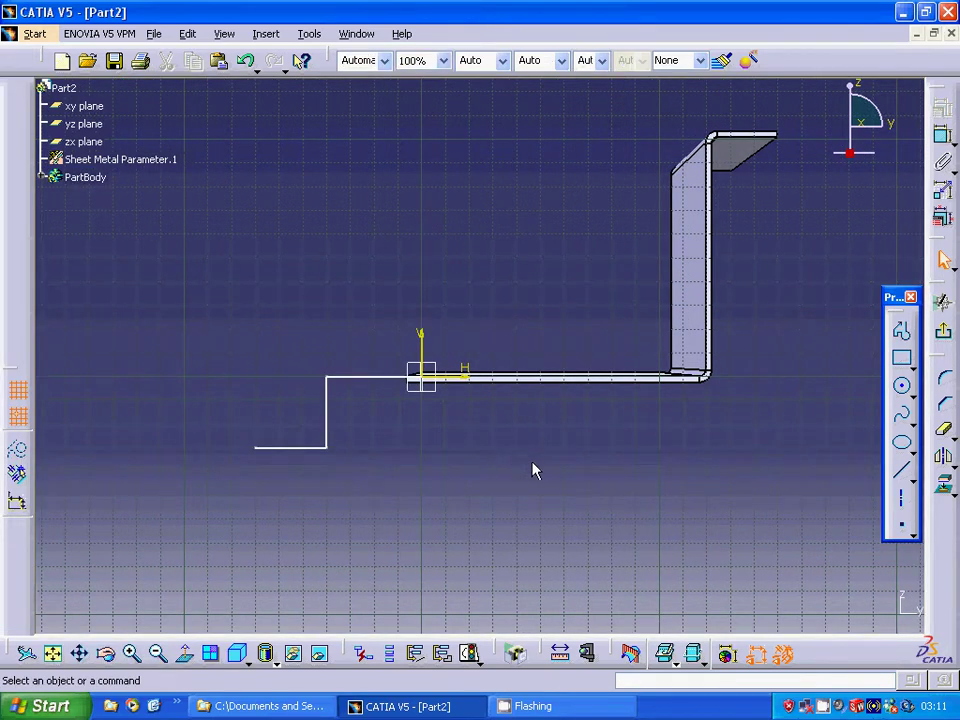
left_click(943, 260)
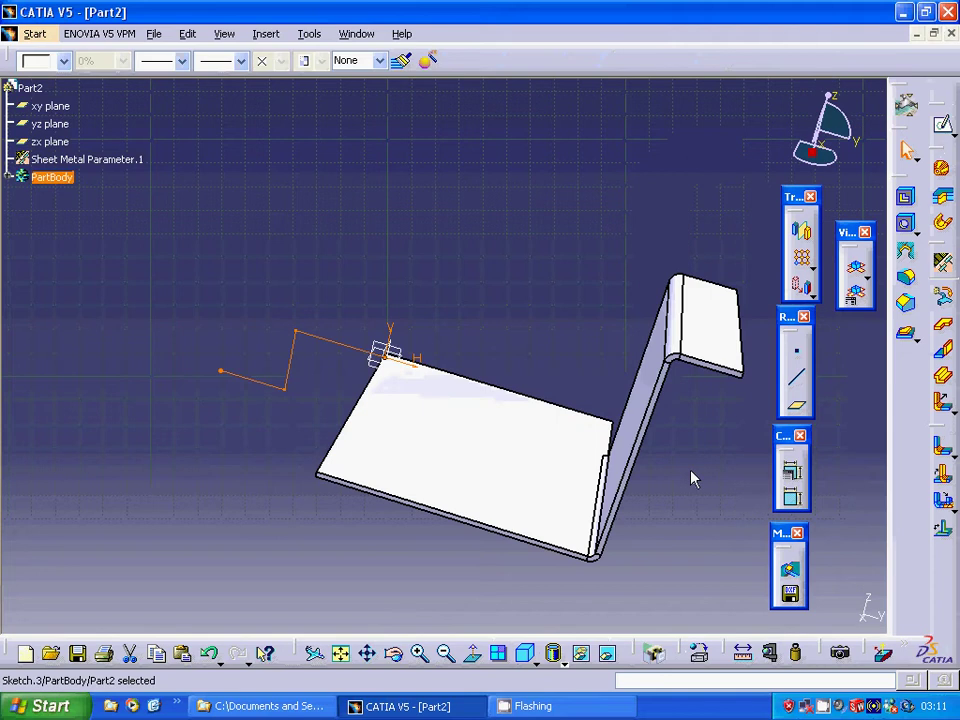
Extrude the stepped profile 40 mm along the base plate's edge, with the direction inverted towards the plate
left_click(945, 378)
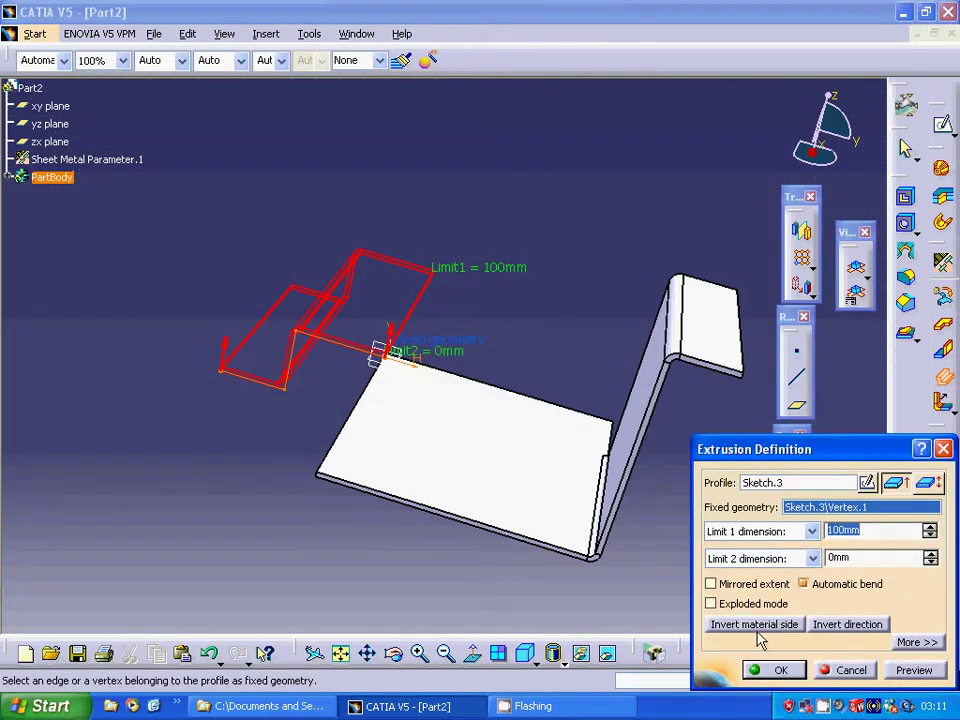
left_click(830, 624)
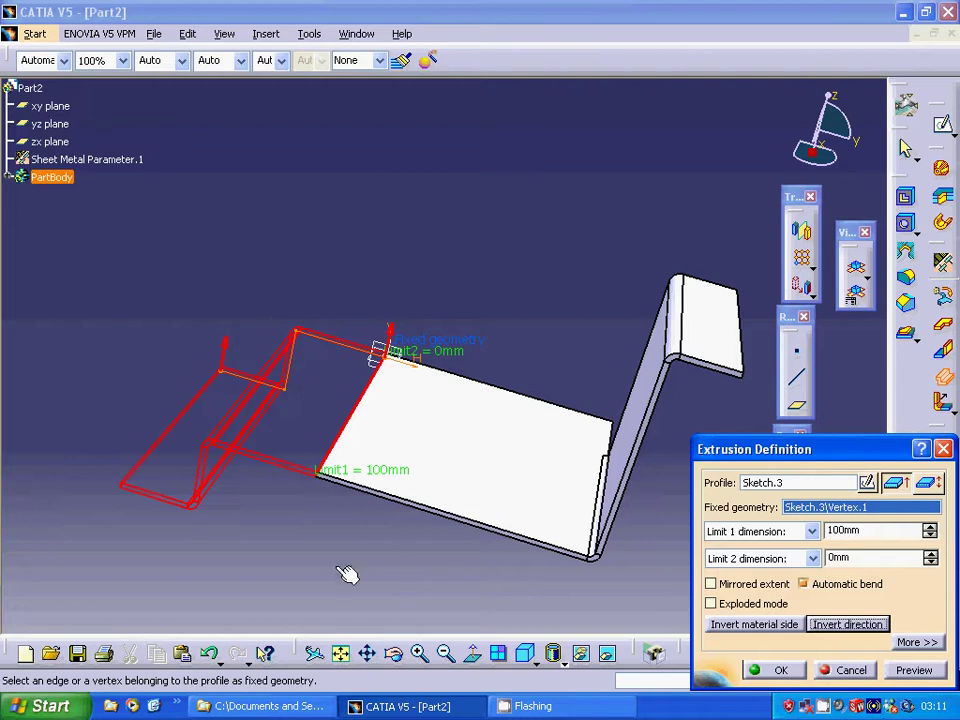
double_click(862, 530)
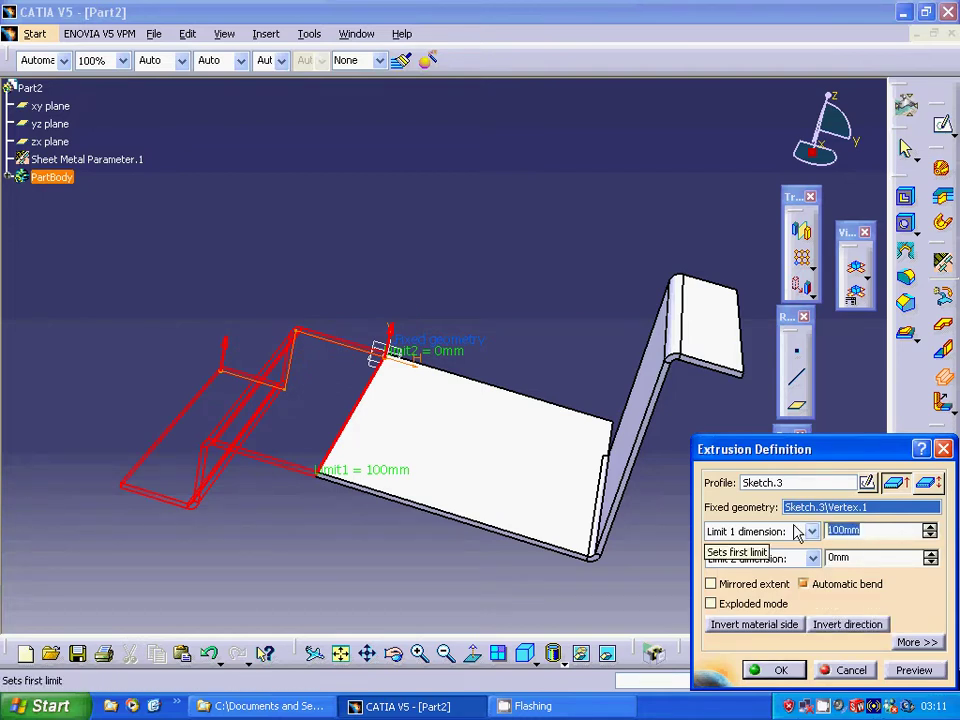
type("40")
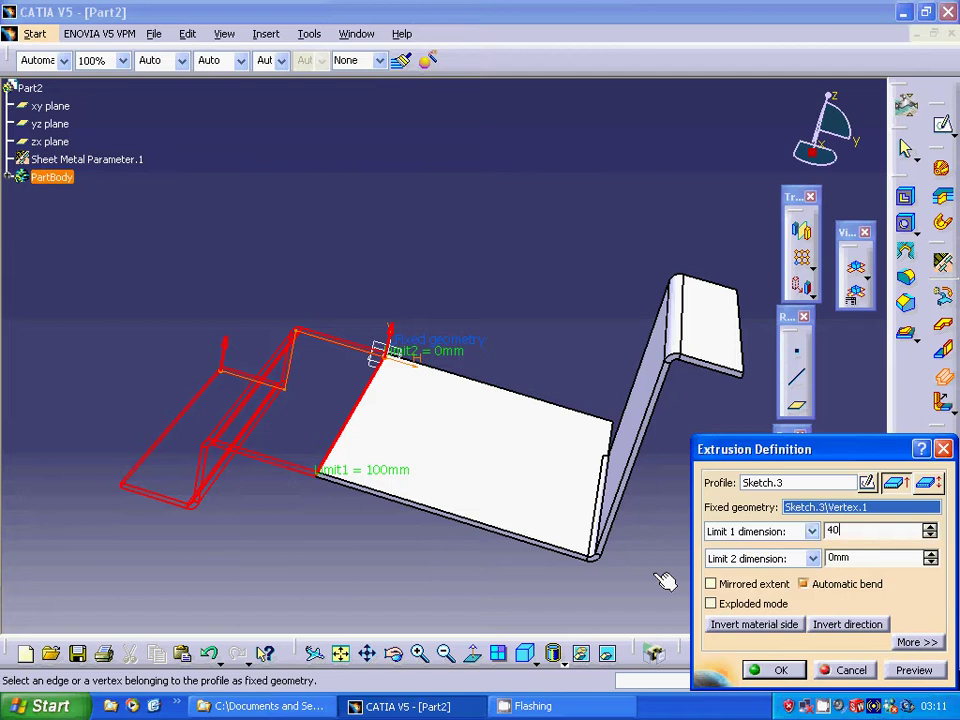
key("Return")
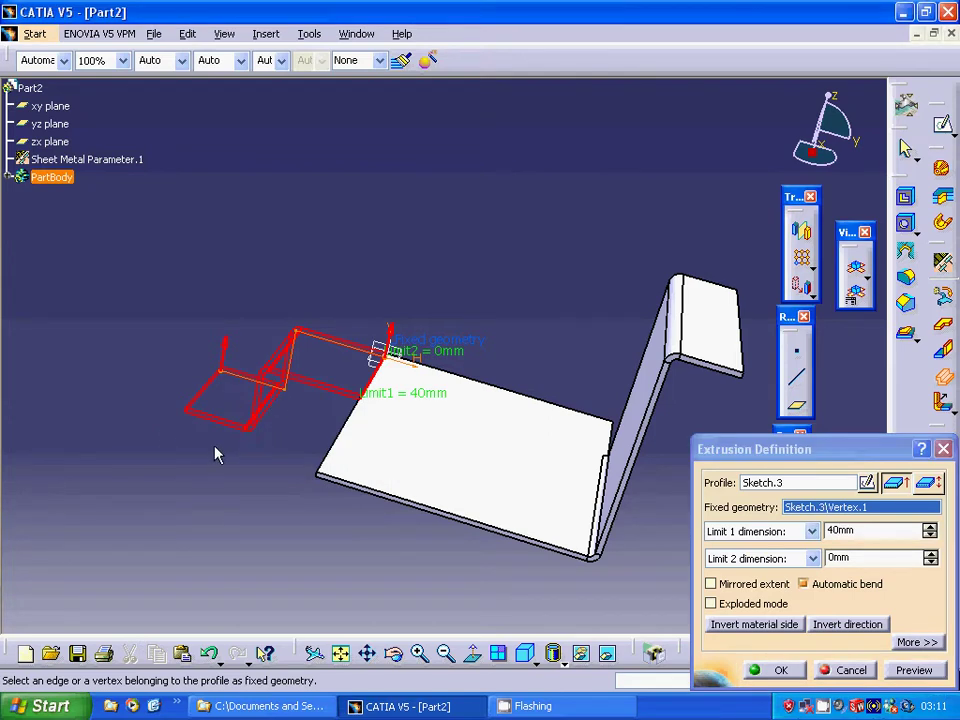
left_click(776, 670)
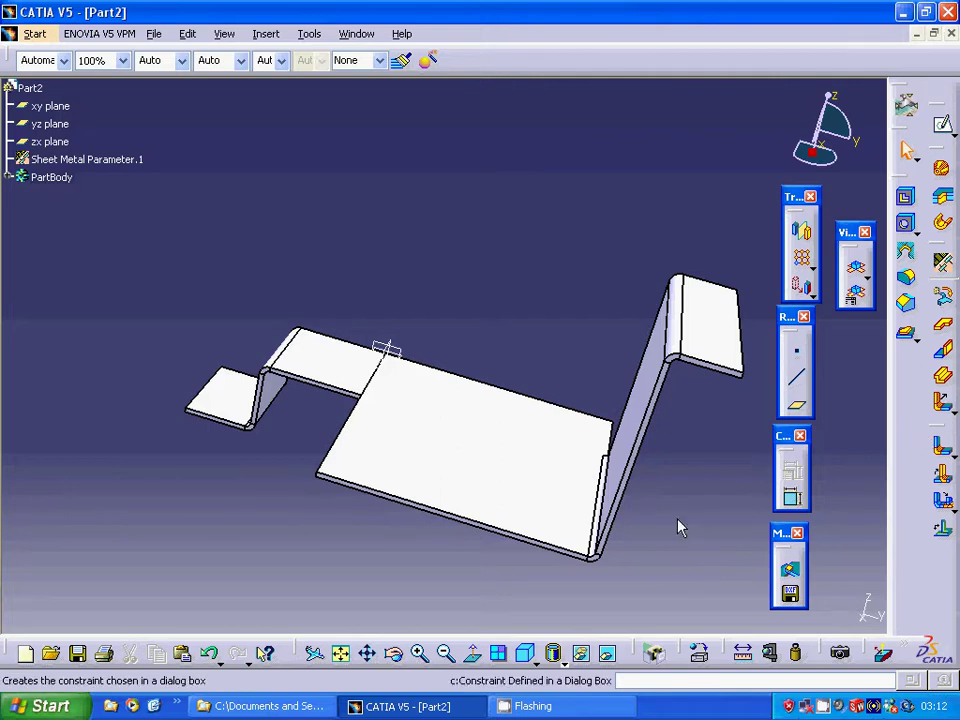
Add a Wall On Edge along the base plate's front long edge, 60 mm high at 60 degrees, keeping the -30 mm right offset
left_click(942, 349)
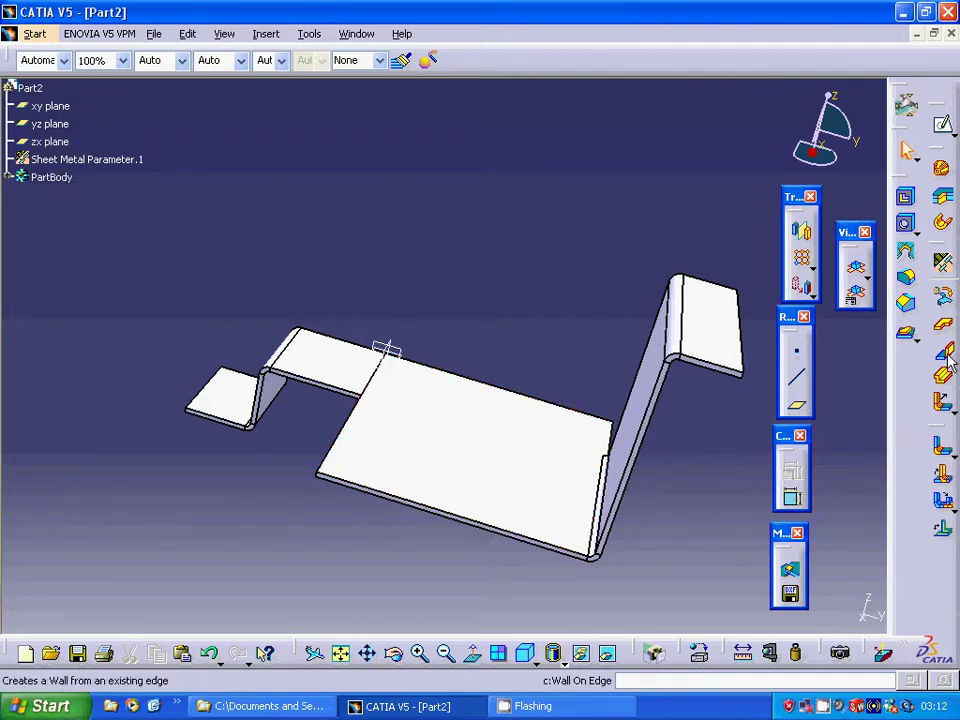
left_click(445, 507)
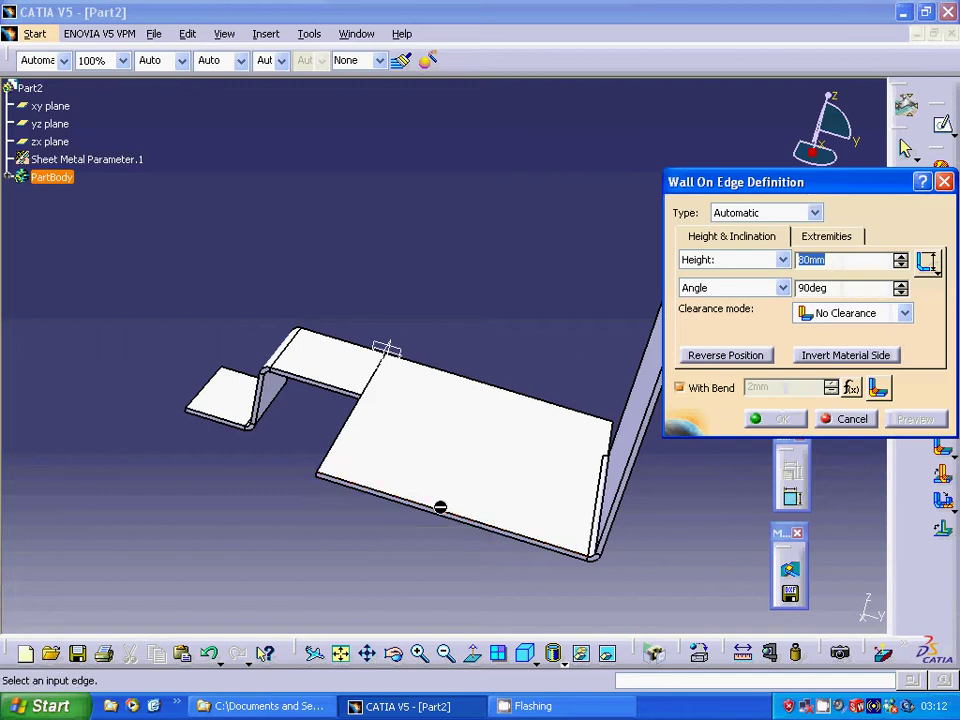
left_click(454, 514)
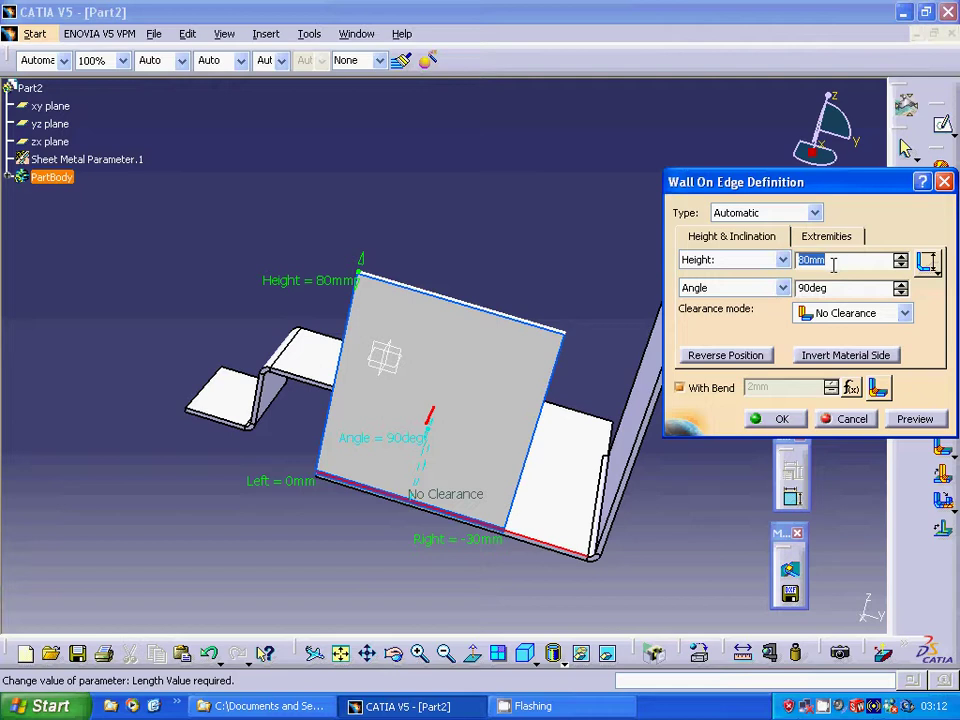
type("60")
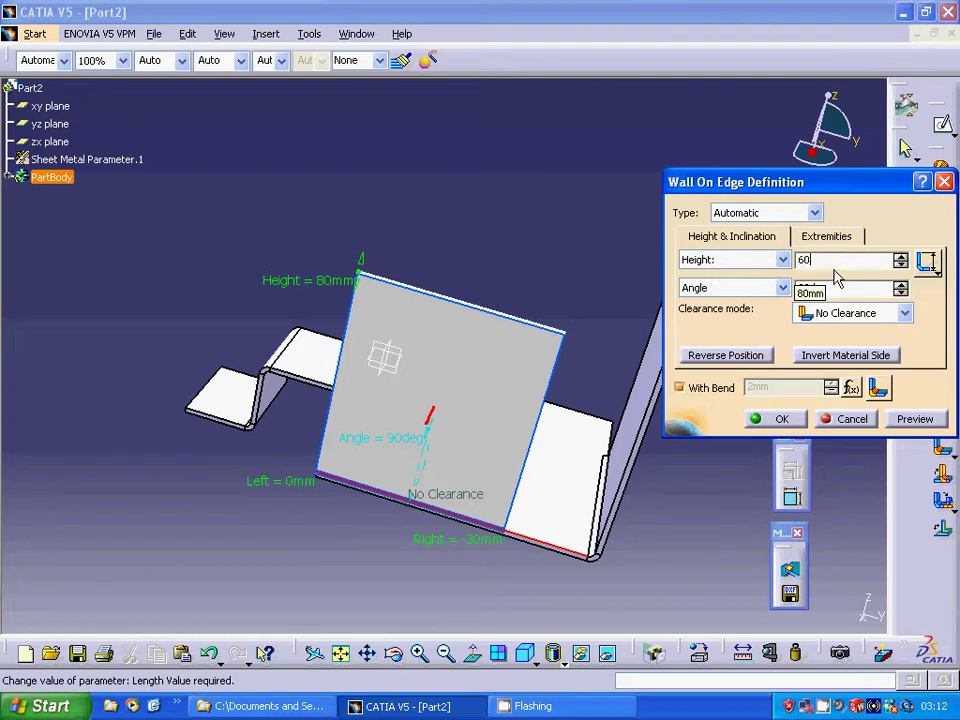
key("Tab")
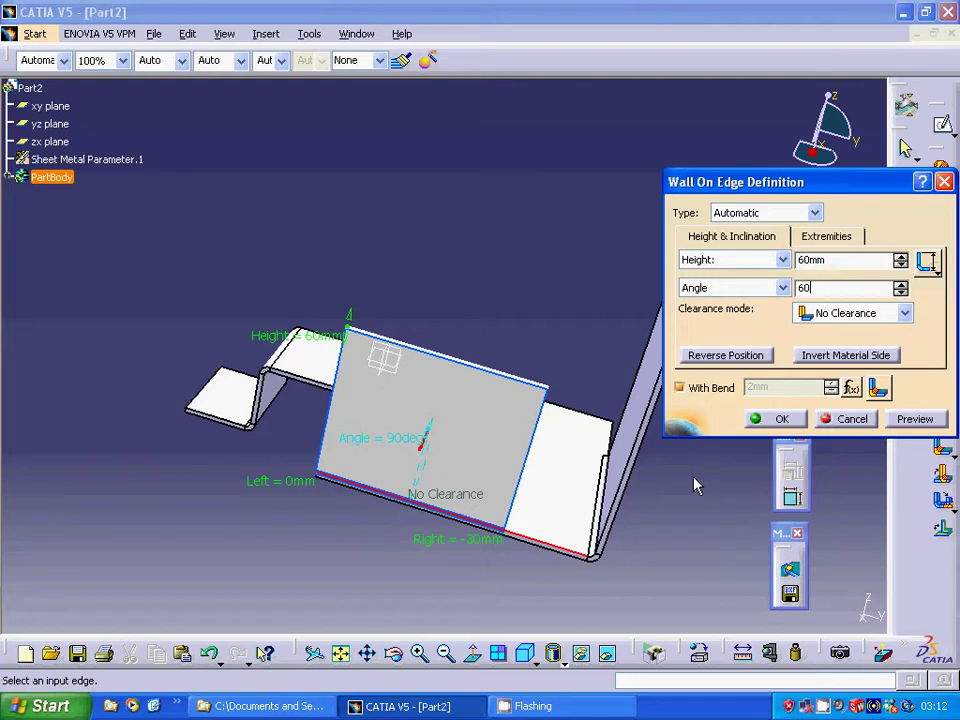
left_click(912, 422)
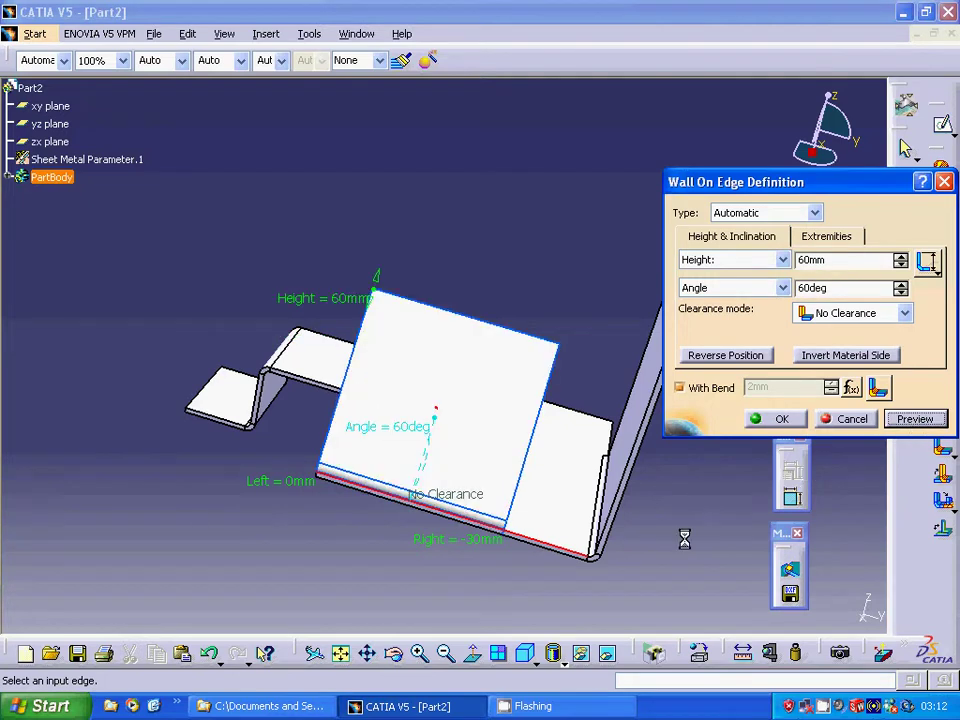
left_click(785, 422)
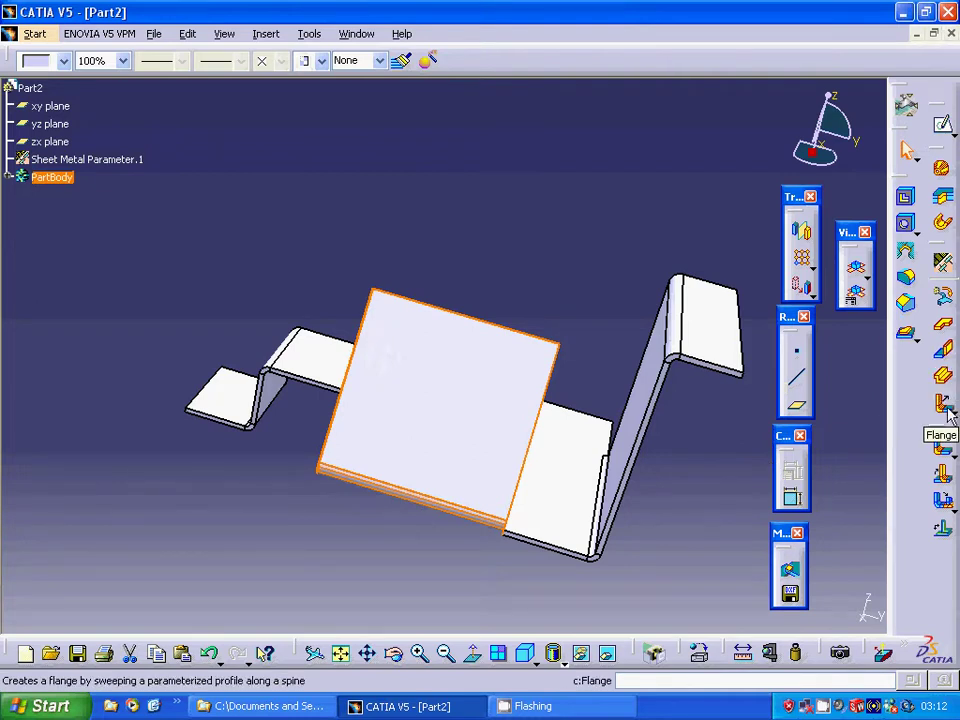
Add a basic flange on the inclined wall's top edge with 20 mm length, 90-degree angle and 2 mm radius, in the reversed direction
left_click(944, 408)
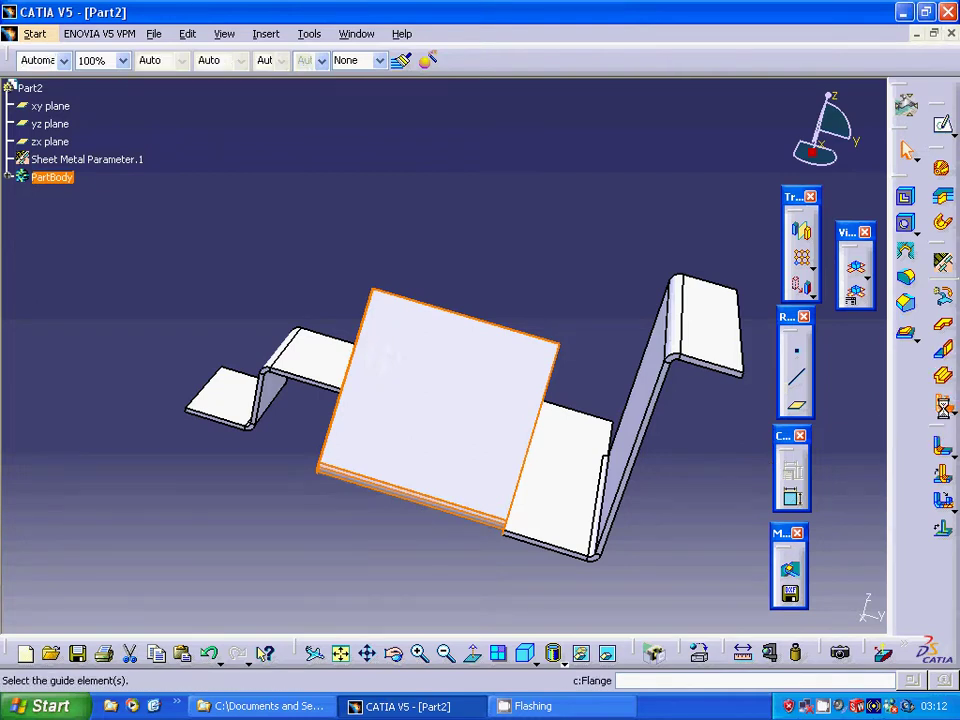
left_click(510, 334)
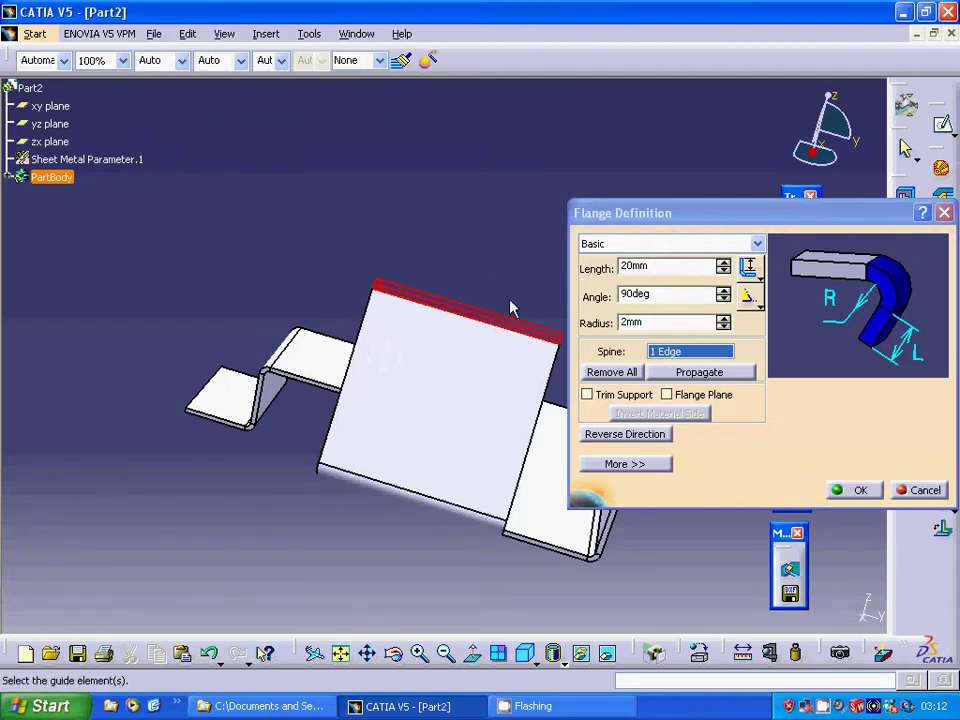
middle_click_drag(487, 248, 620, 433)
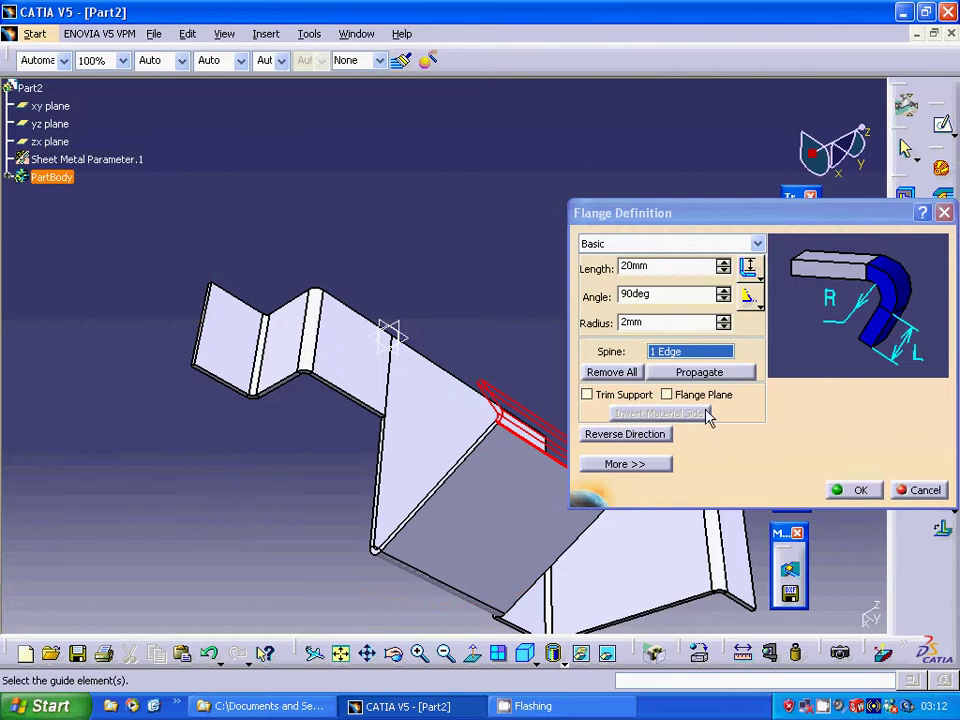
left_click(628, 437)
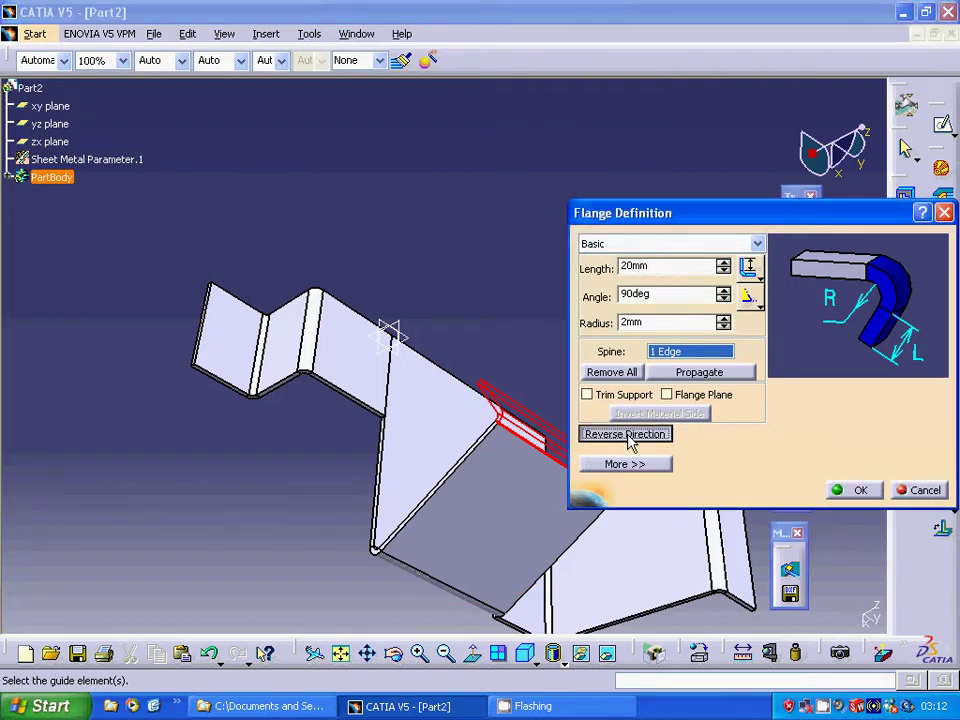
left_click(855, 491)
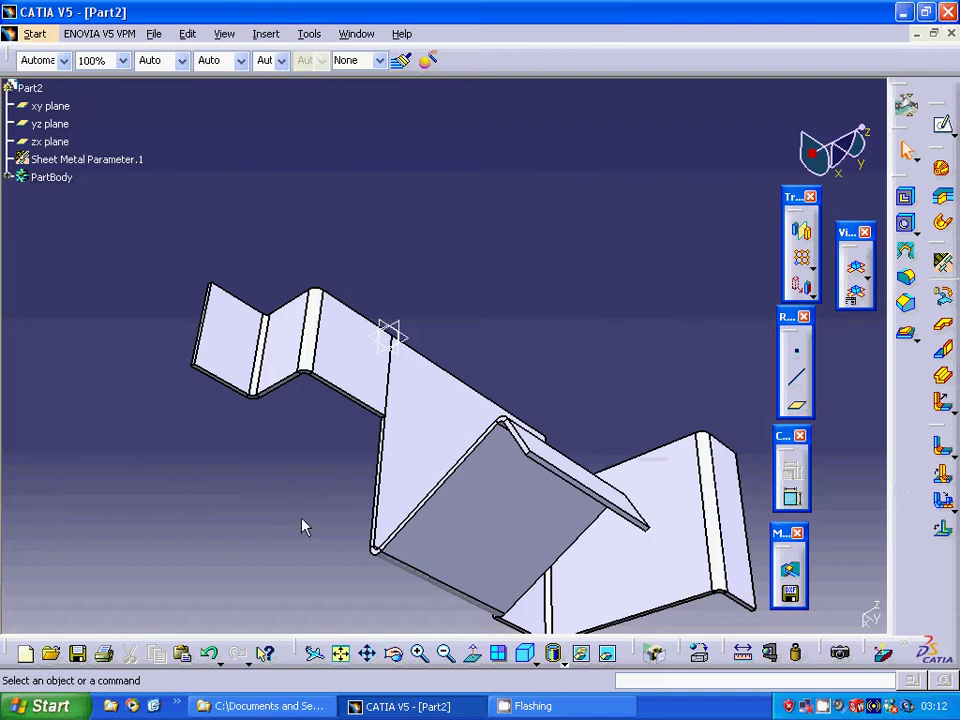
Sketch a rectangle about 40 mm wide and 60 mm high on the base wall's face, inside the plate outline
middle_click_drag(542, 318, 230, 420)
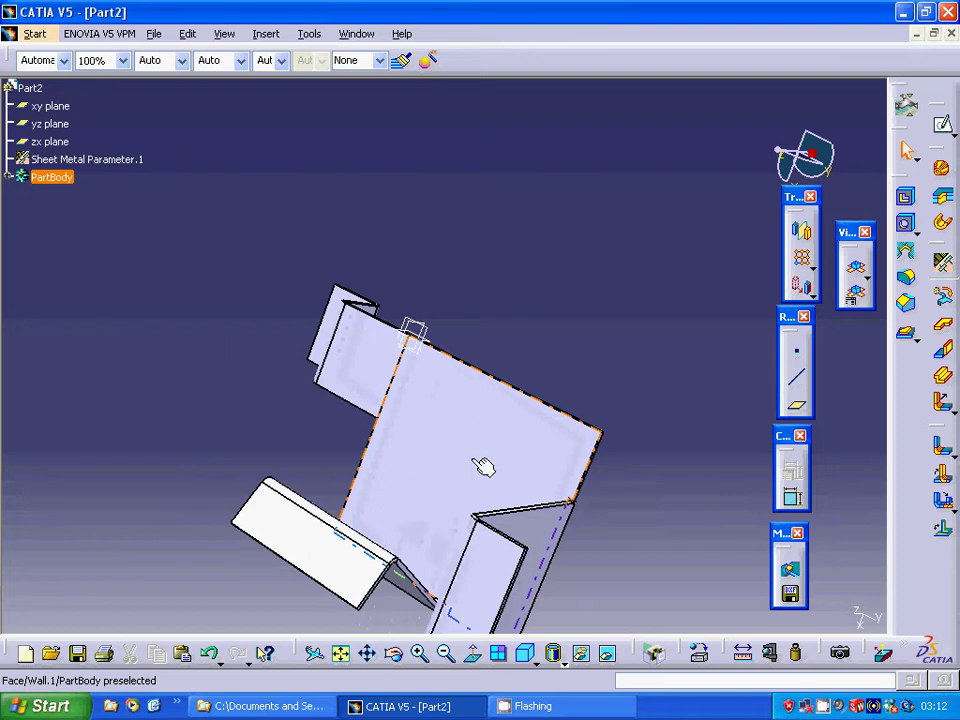
left_click(527, 444)
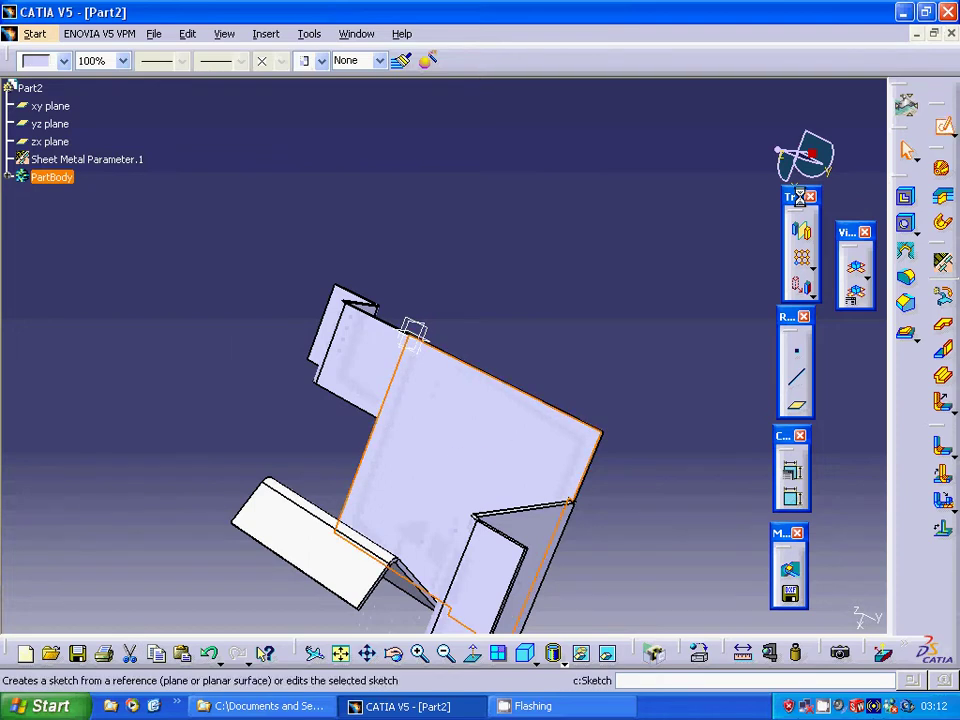
left_click(942, 123)
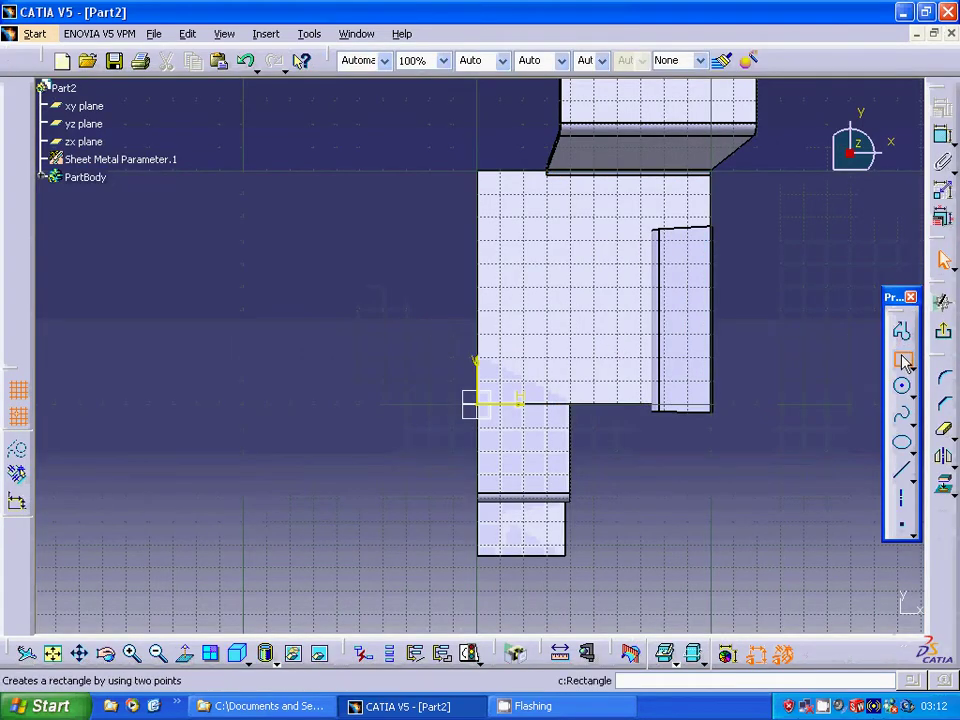
left_click(903, 362)
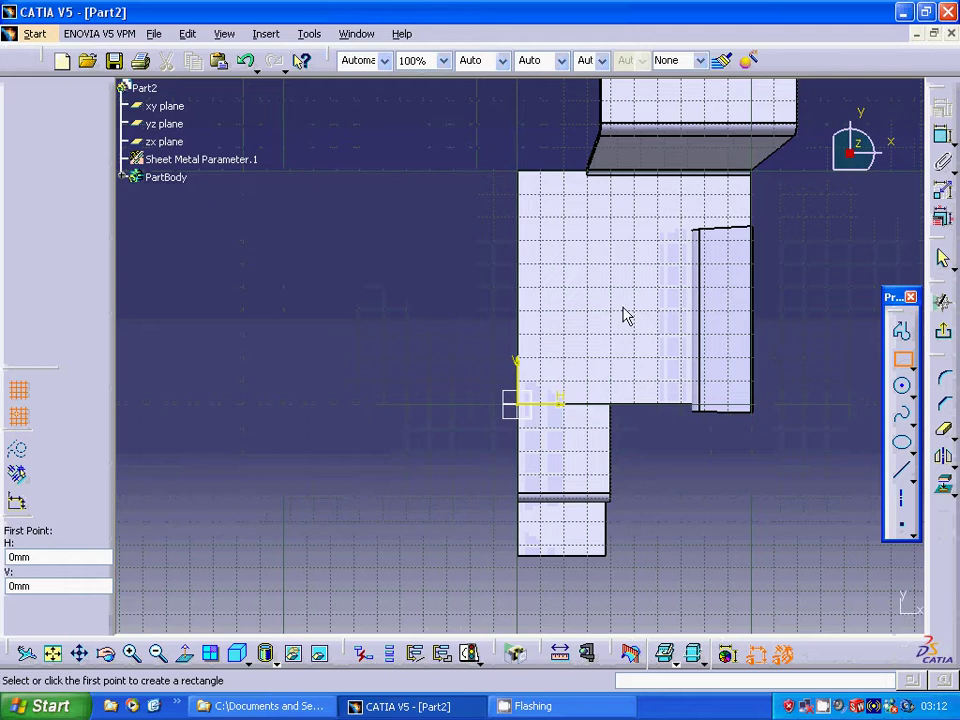
left_click(589, 217)
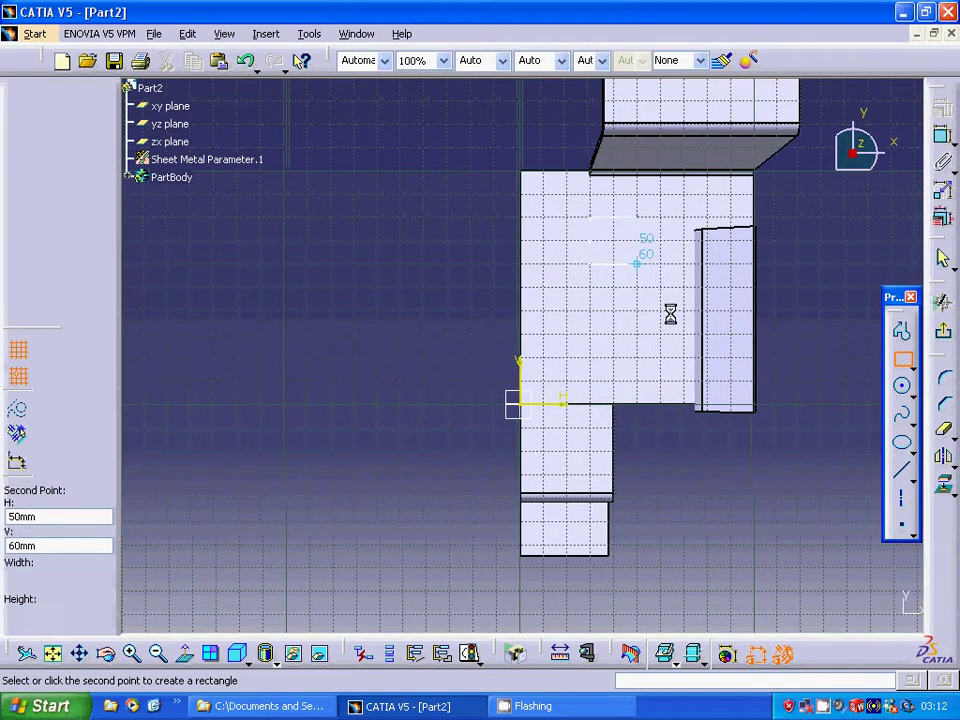
left_click(686, 360)
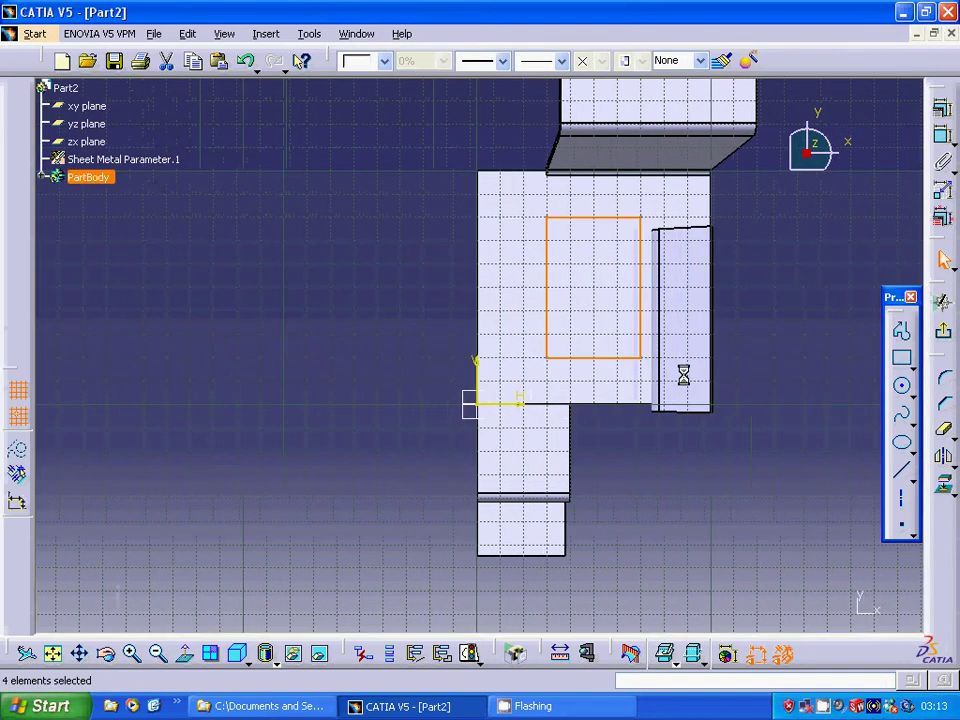
Round the rectangle's two corners nearest the 80 mm upright wall with radii of about 12 mm and 15 mm
left_click(941, 379)
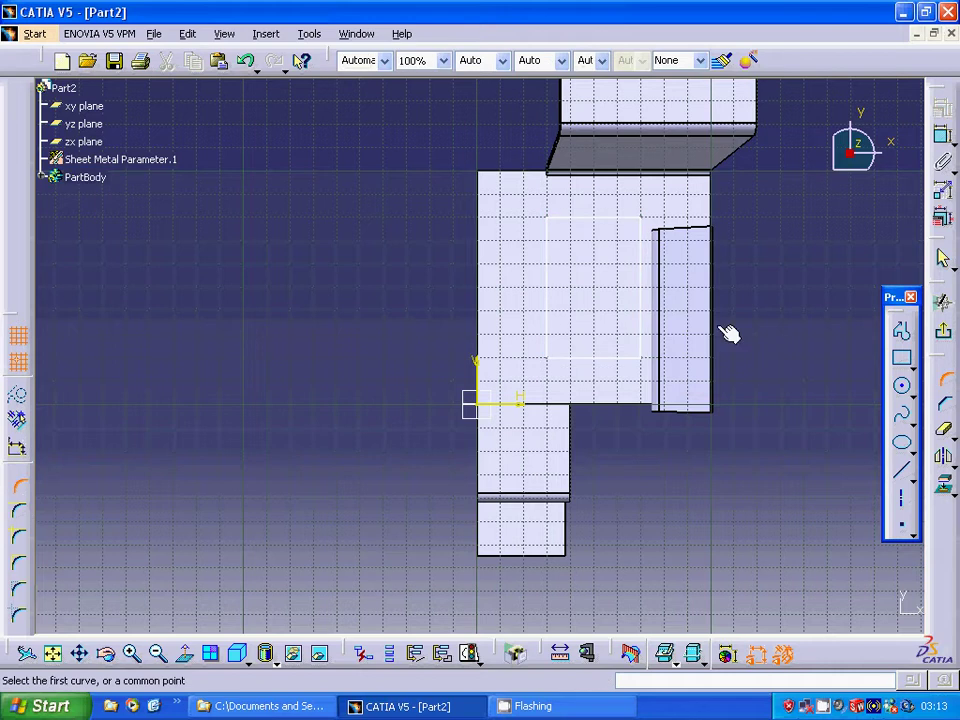
left_click(643, 242)
left_click(636, 219)
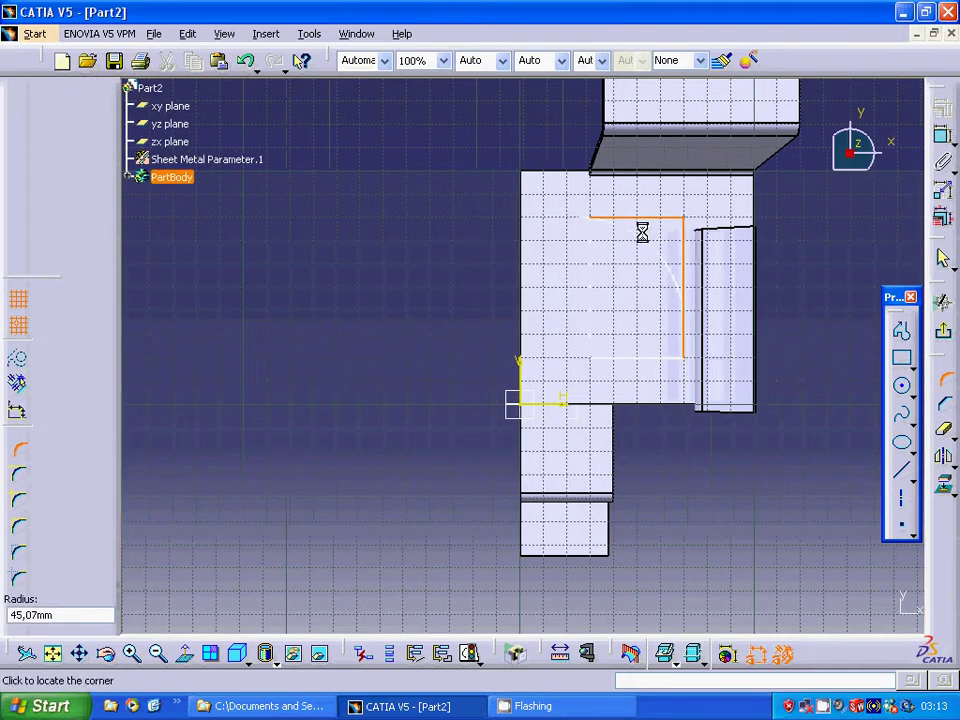
left_click(690, 237)
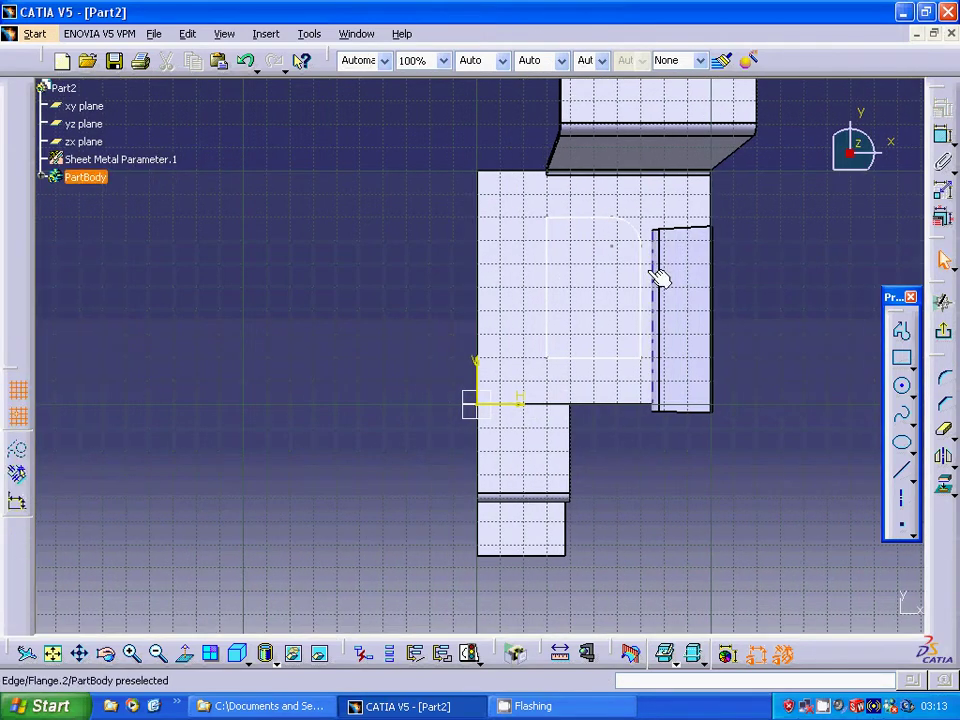
left_click(947, 388)
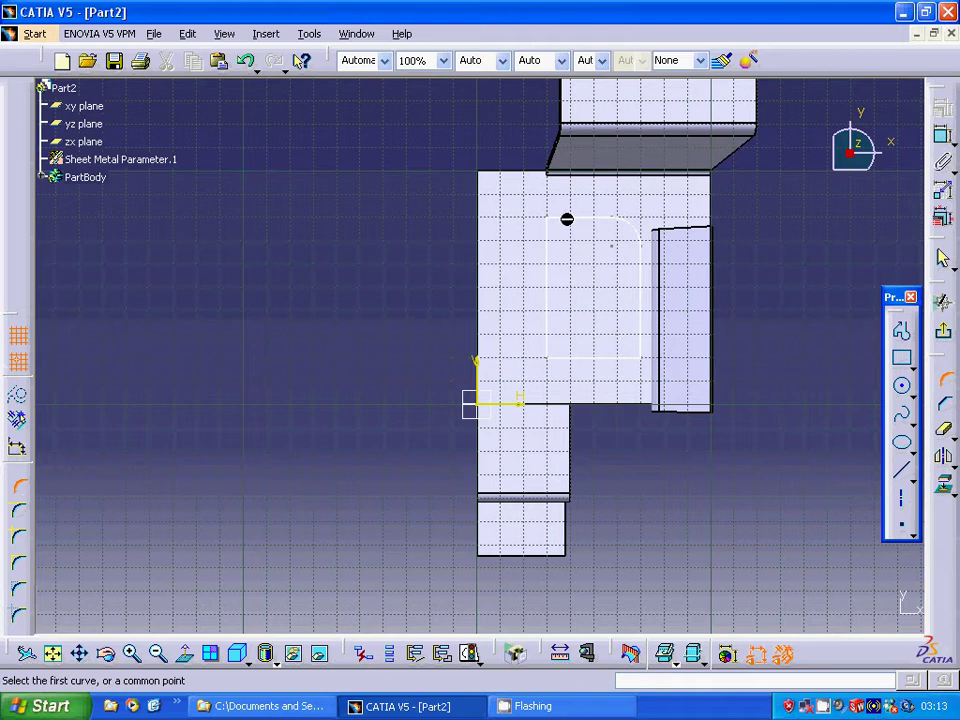
left_click(564, 218)
left_click(560, 246)
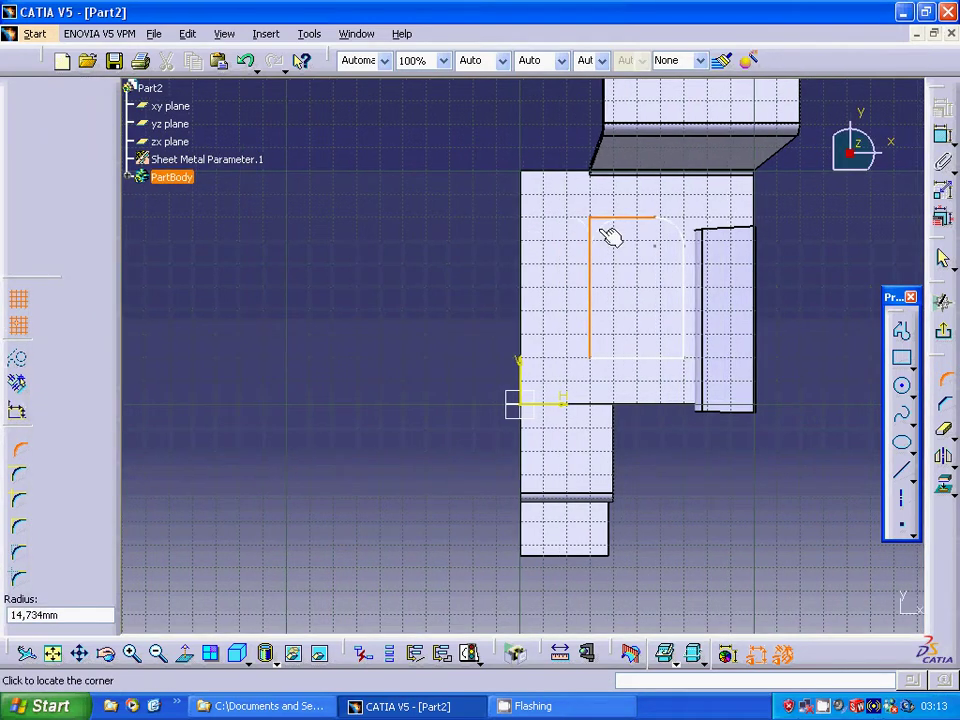
left_click(608, 236)
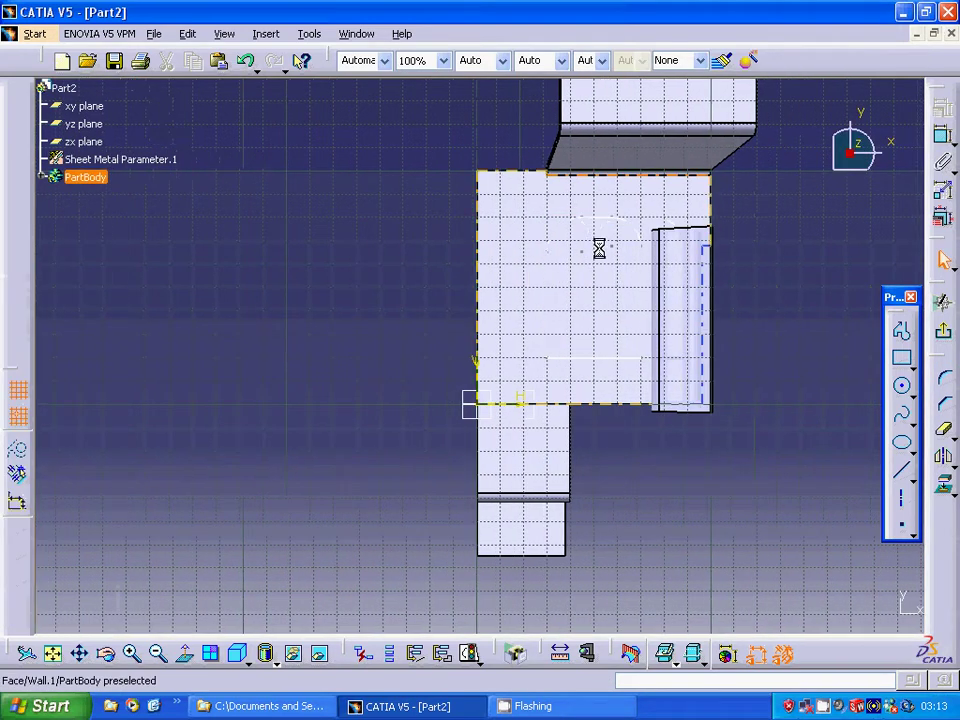
Round the rectangle's remaining two corners, with radii of about 12 mm and 14 mm, and finish the sketch
left_click(947, 385)
left_click(640, 355)
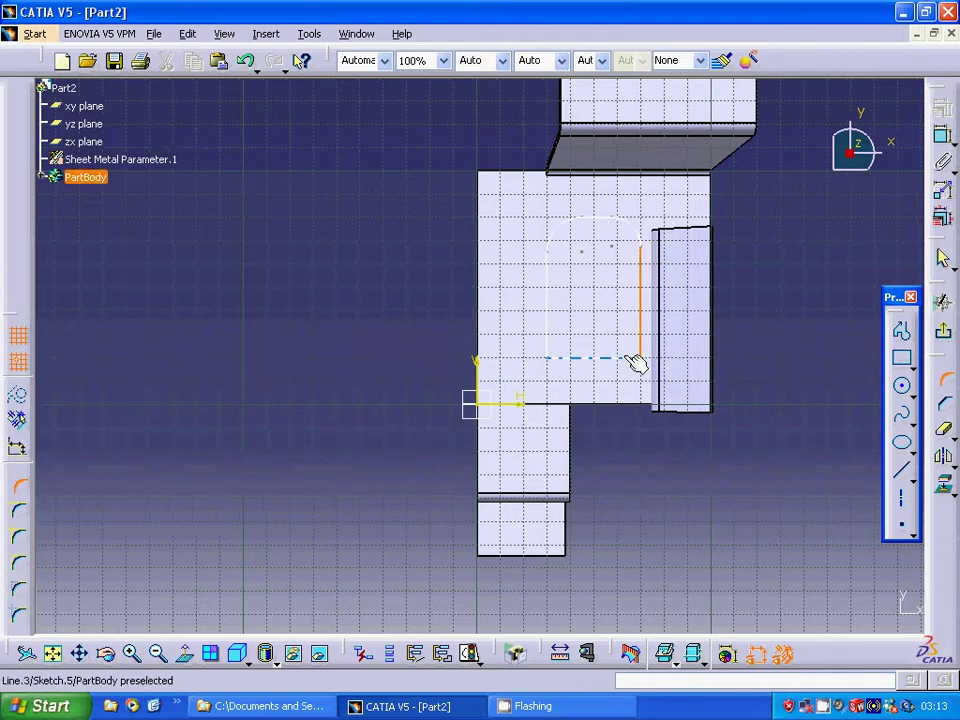
left_click(633, 358)
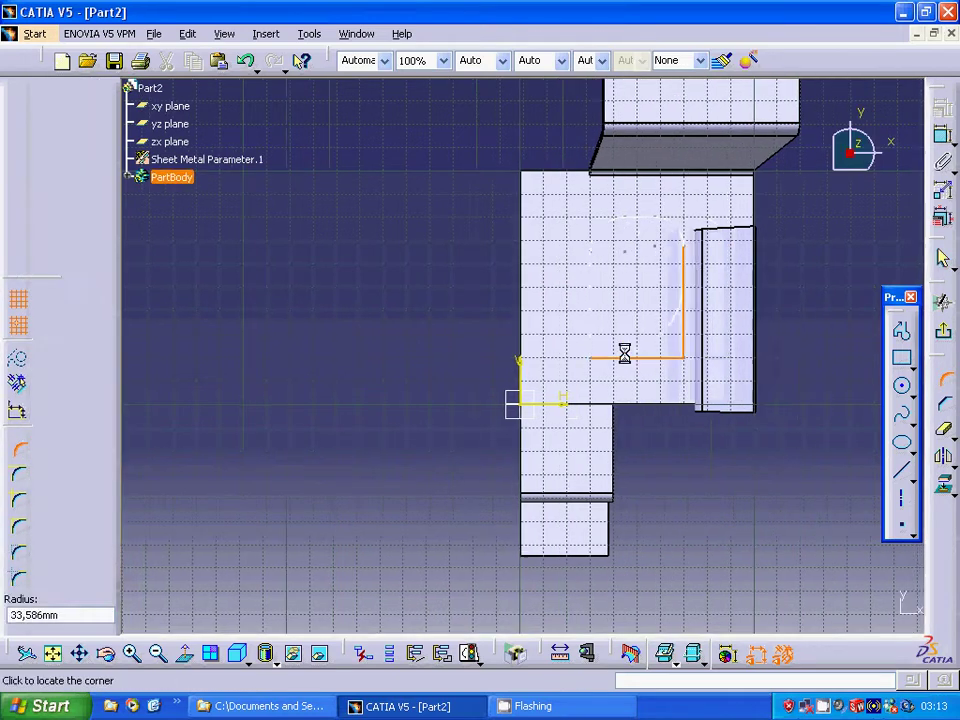
left_click(688, 357)
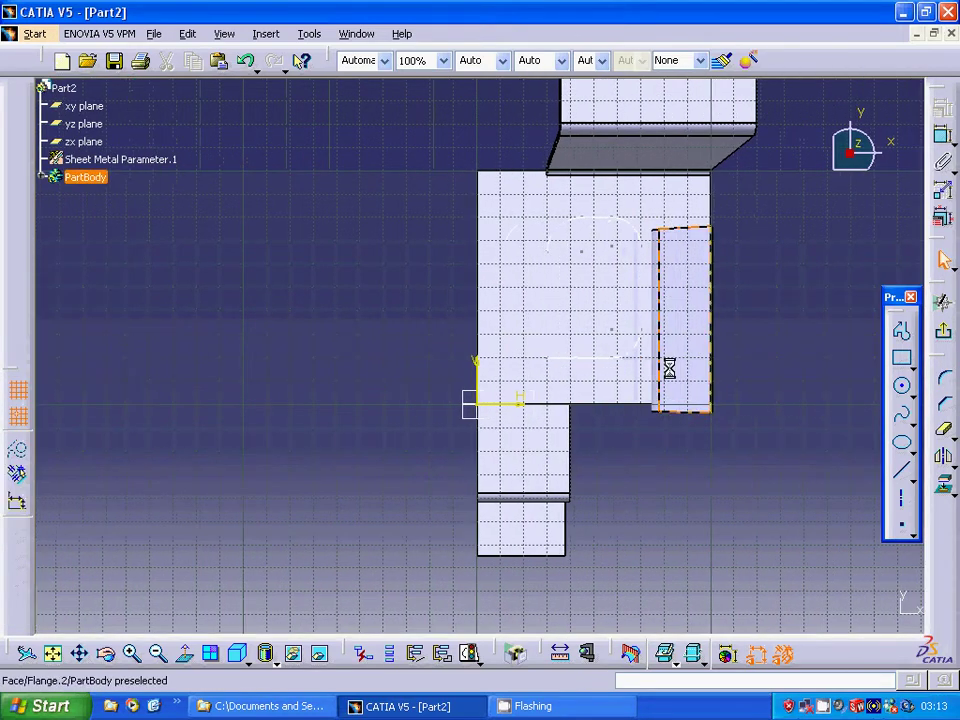
left_click(946, 380)
left_click(568, 358)
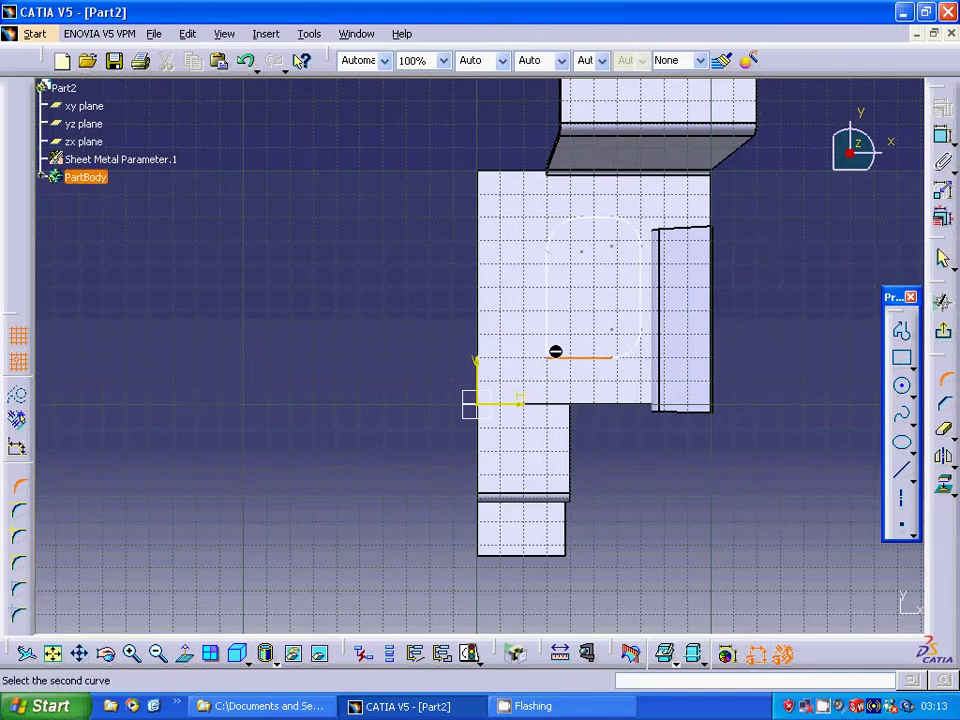
left_click(550, 342)
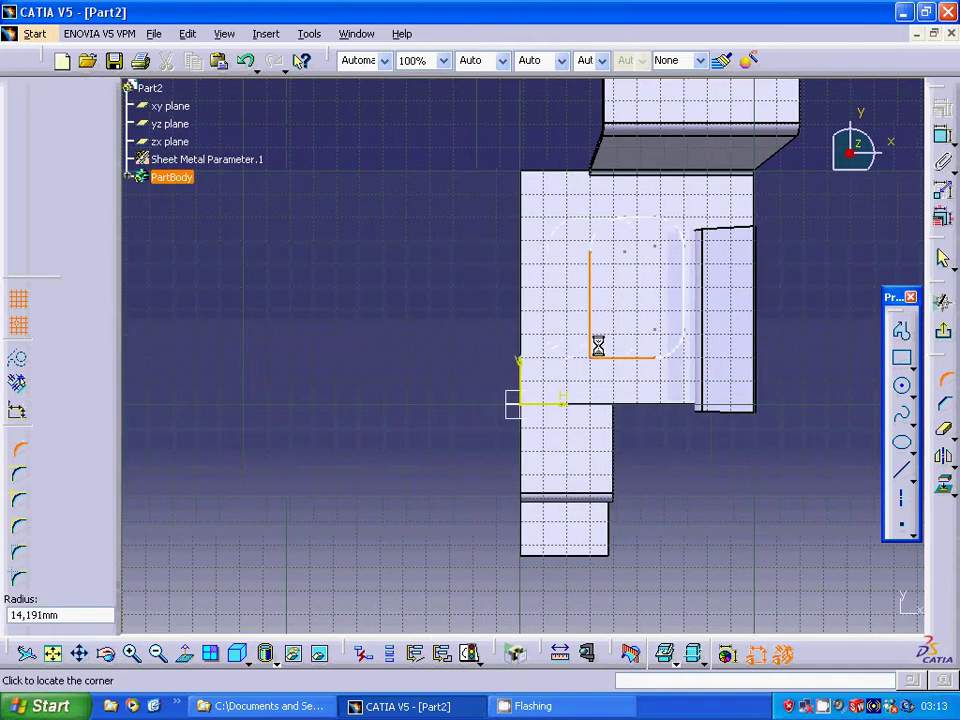
left_click(599, 347)
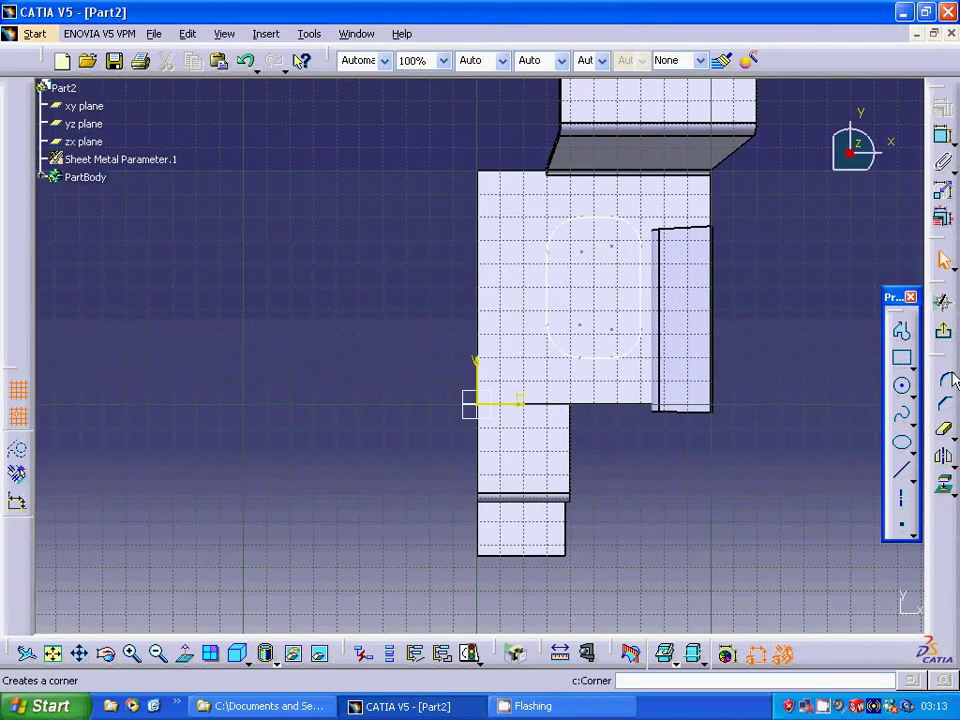
left_click(943, 259)
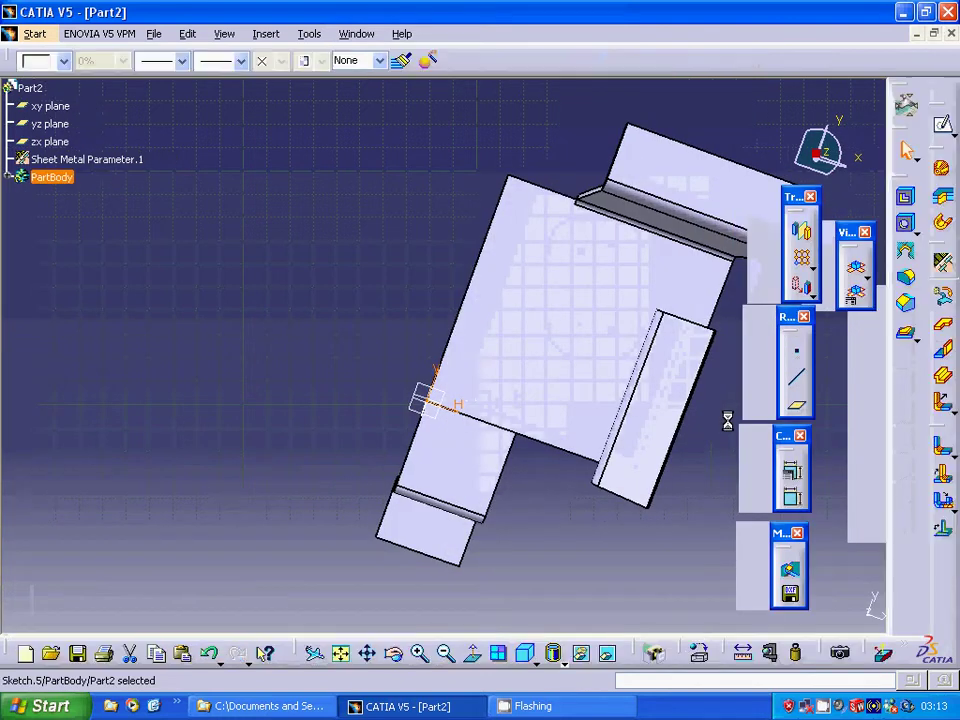
Create a Surface Stamp on the base wall from the rounded rectangle, 6 mm high with a 90-degree angle and 2 mm radii
left_click(913, 340)
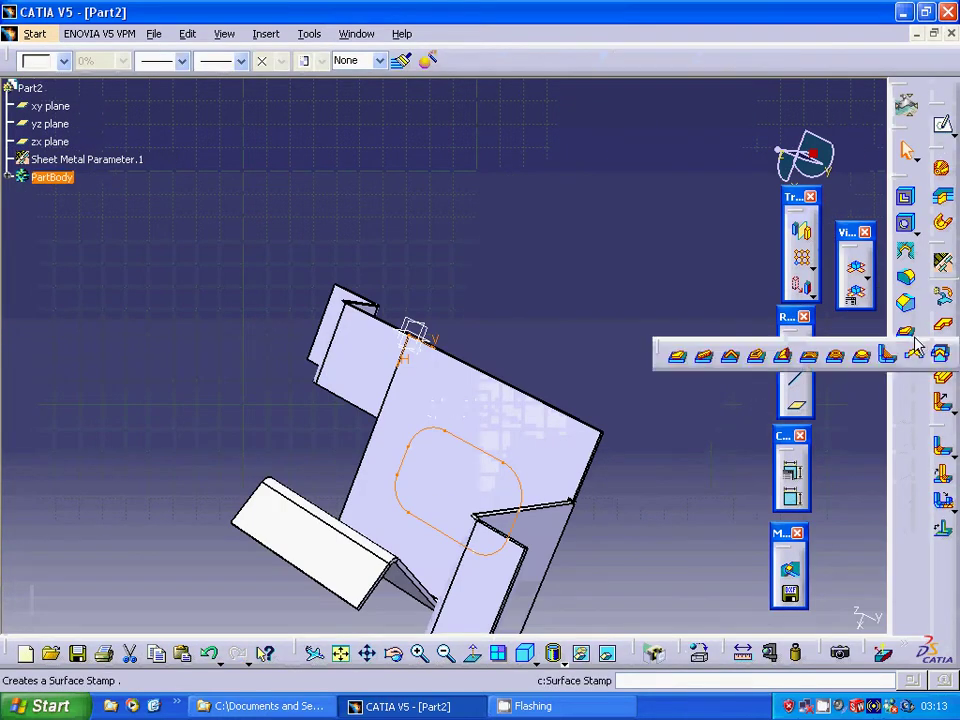
left_click(681, 360)
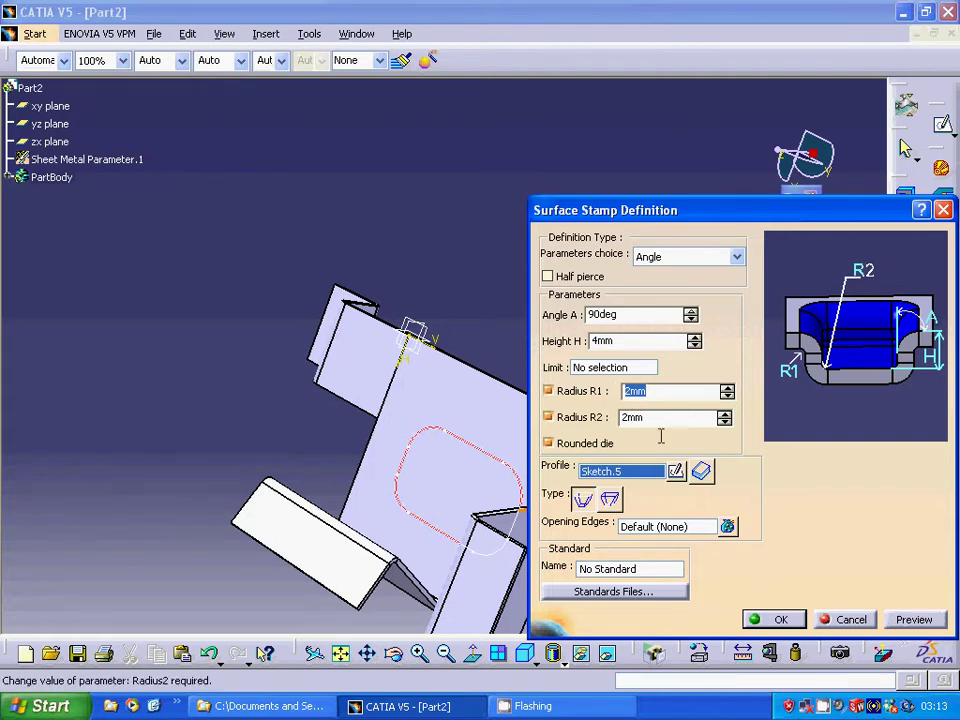
left_click(614, 341)
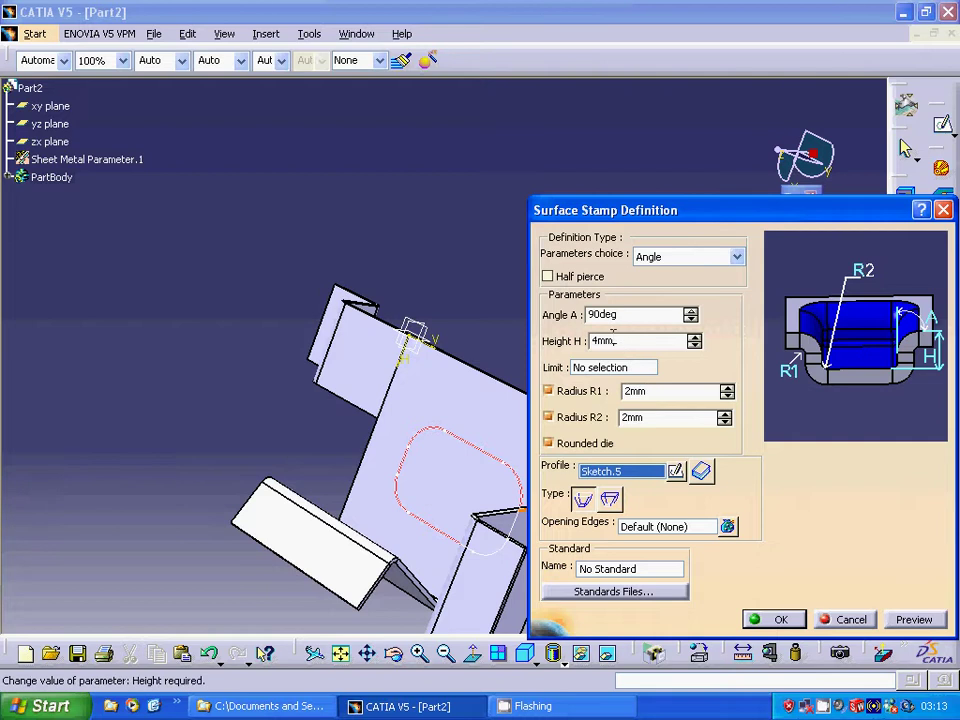
left_click_drag(614, 341, 548, 345)
type("6")
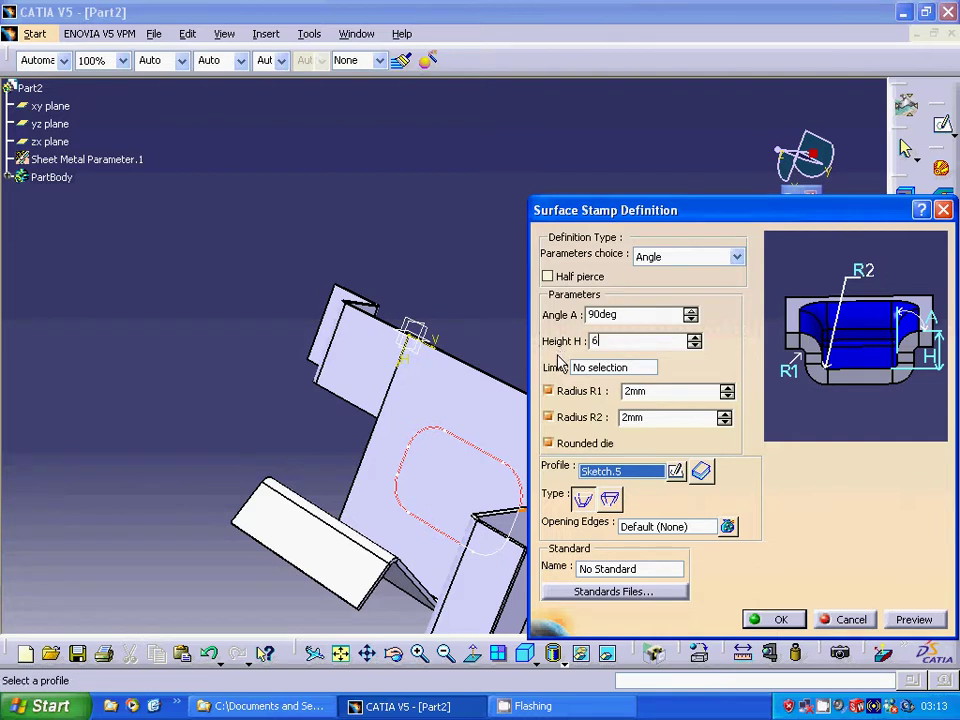
left_click(898, 620)
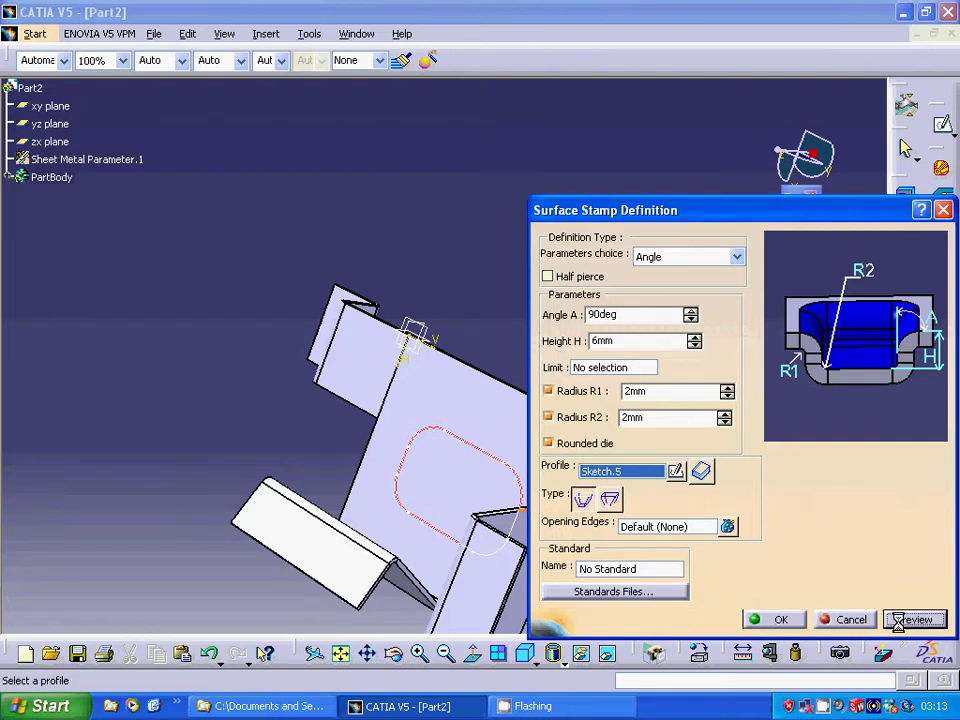
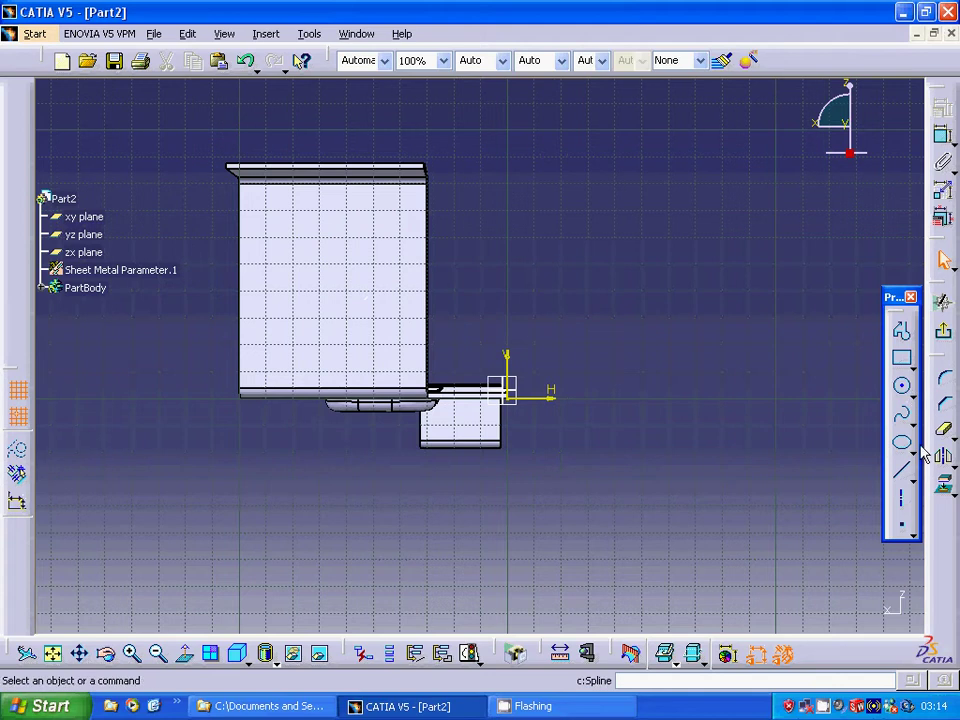
left_click(903, 443)
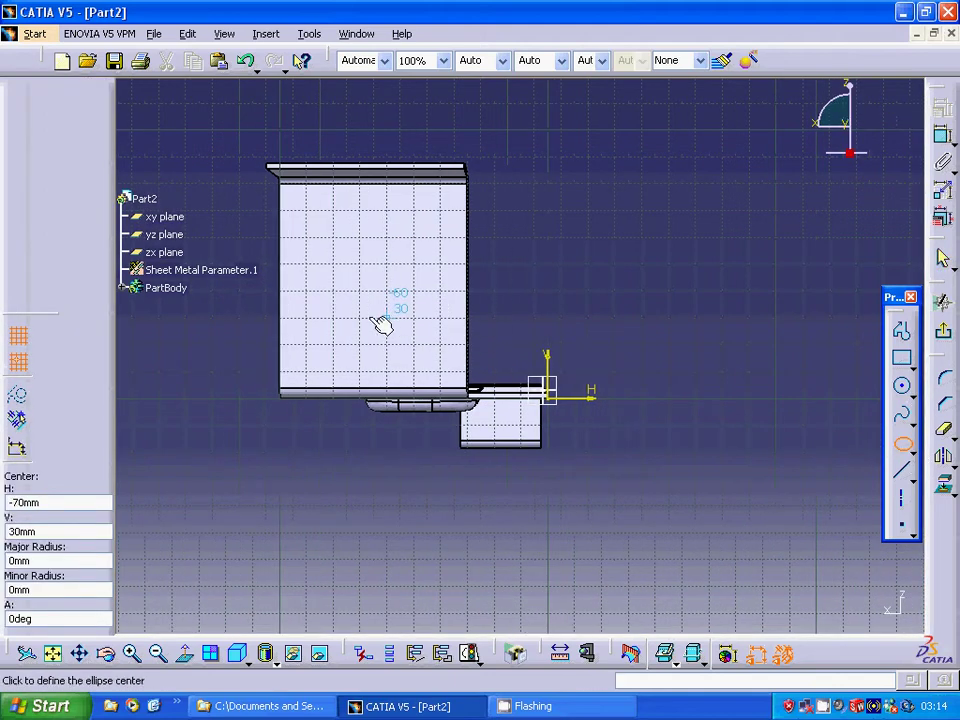
left_click(364, 266)
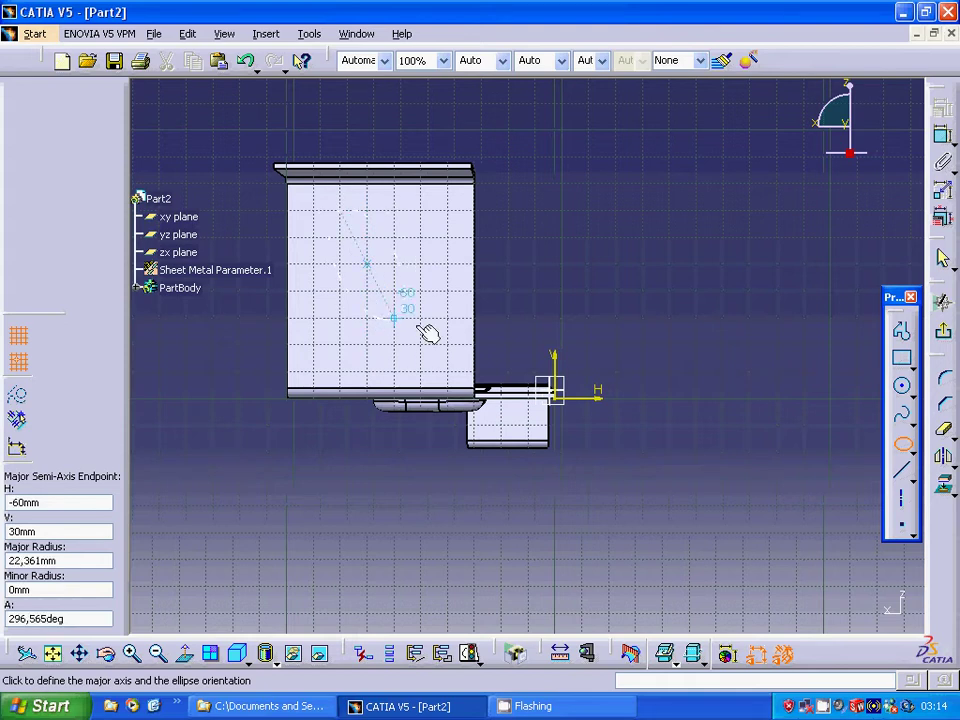
left_click(428, 338)
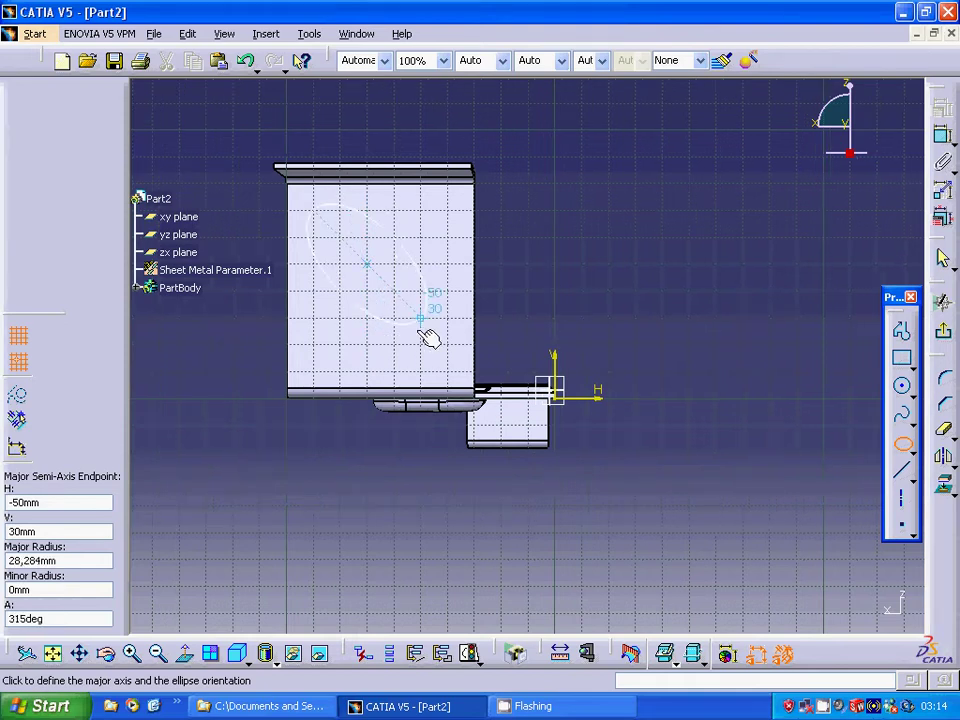
left_click(428, 338)
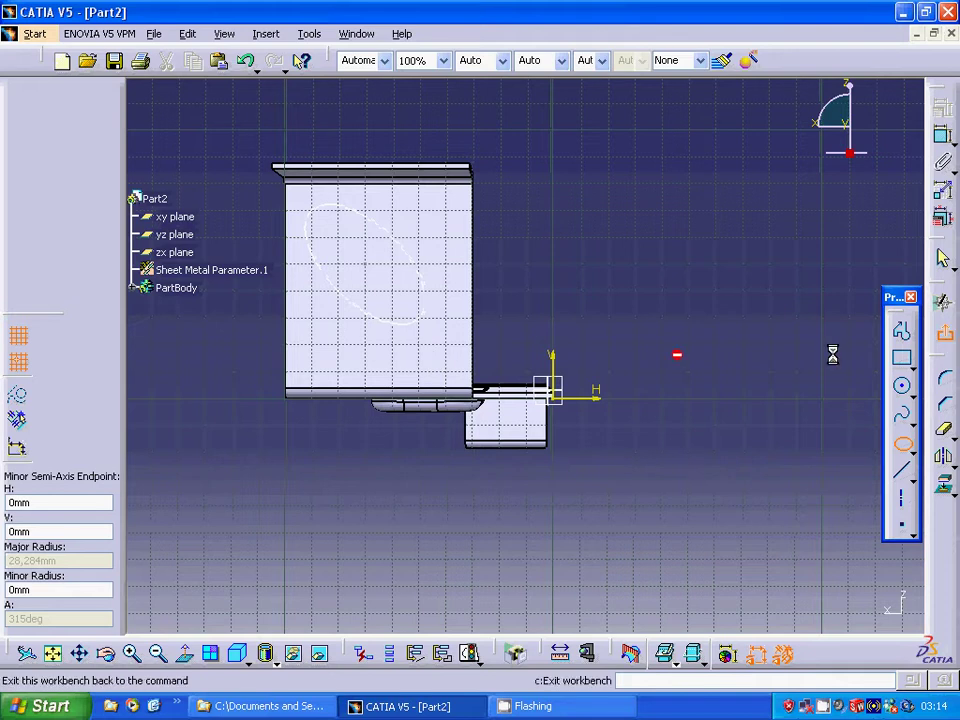
left_click(943, 330)
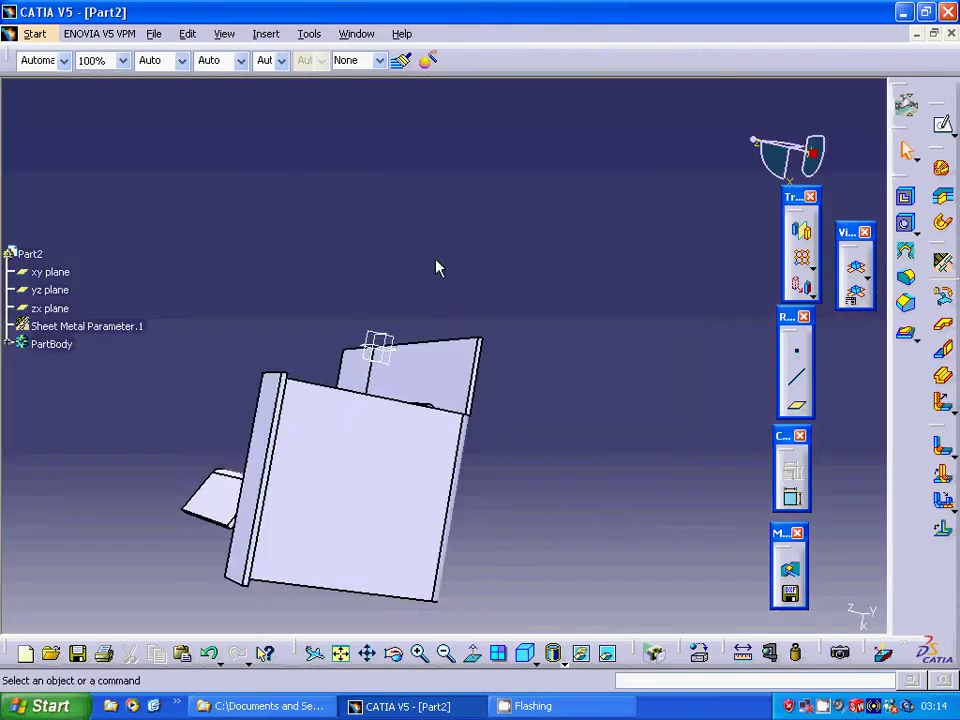
Sketch a slanted ellipse on the 80 mm upright wall's face, about 28 mm major and 14 mm minor radius at 135 degrees
middle_click_drag(437, 266, 358, 272)
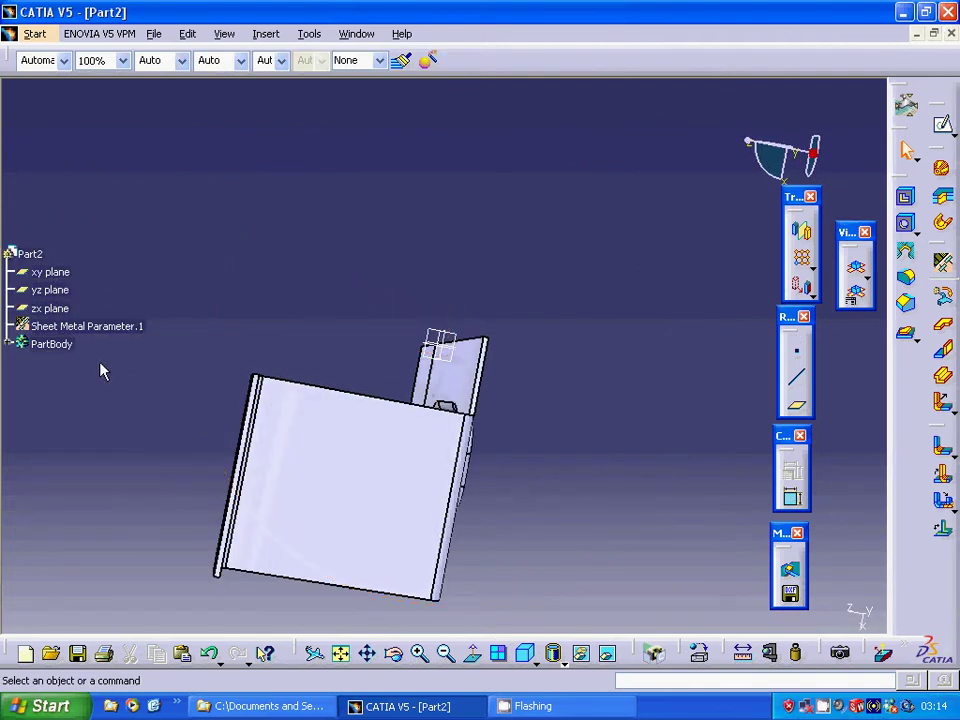
left_click(9, 344)
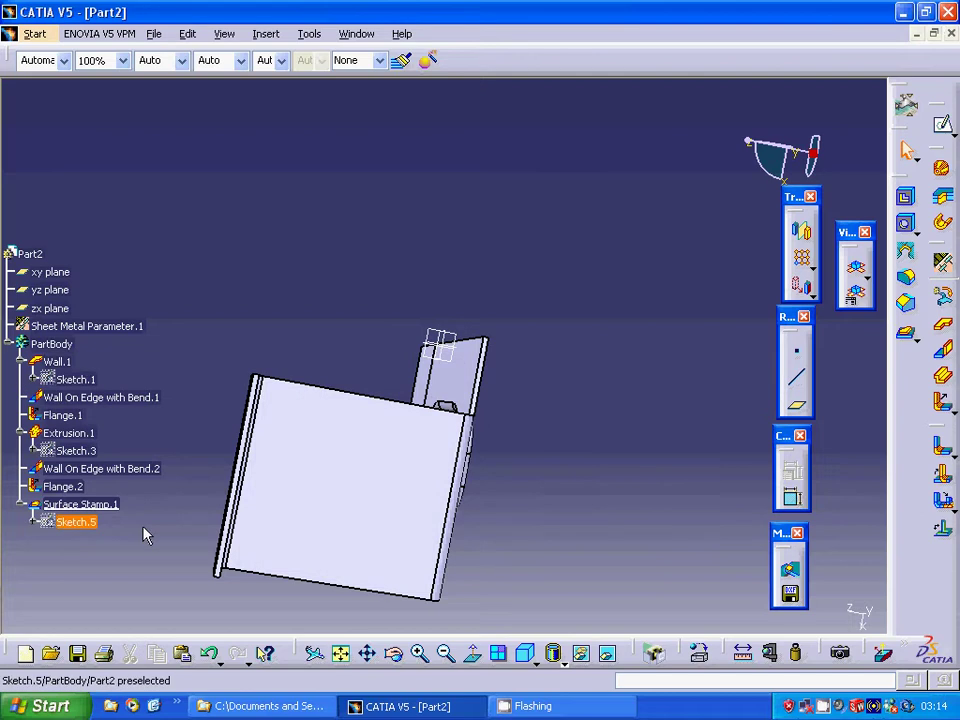
left_click(303, 508)
left_click(941, 167)
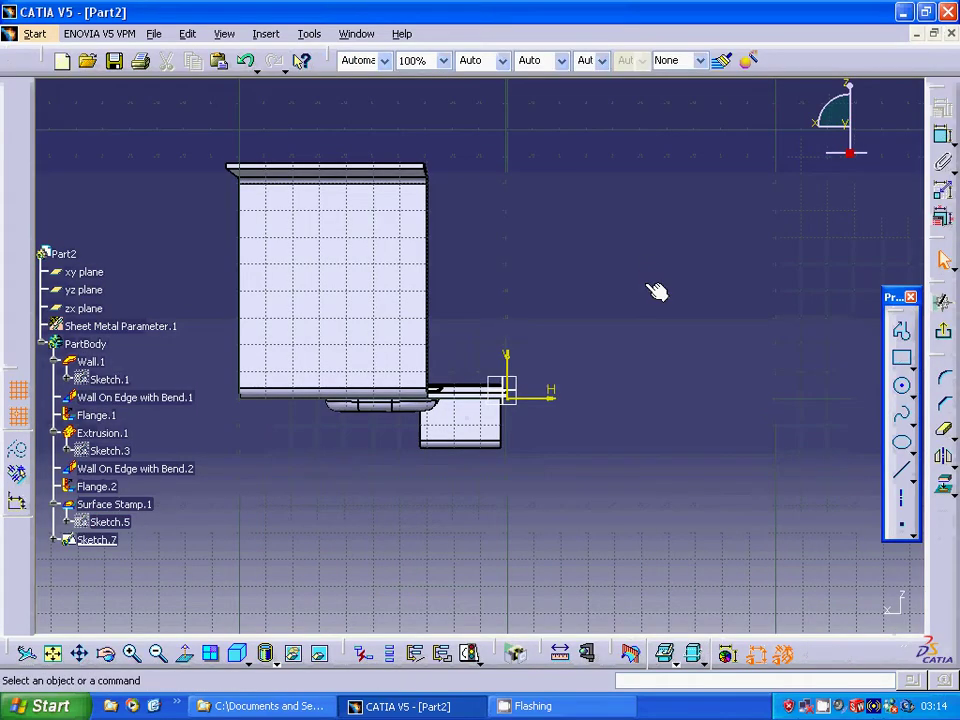
left_click(903, 446)
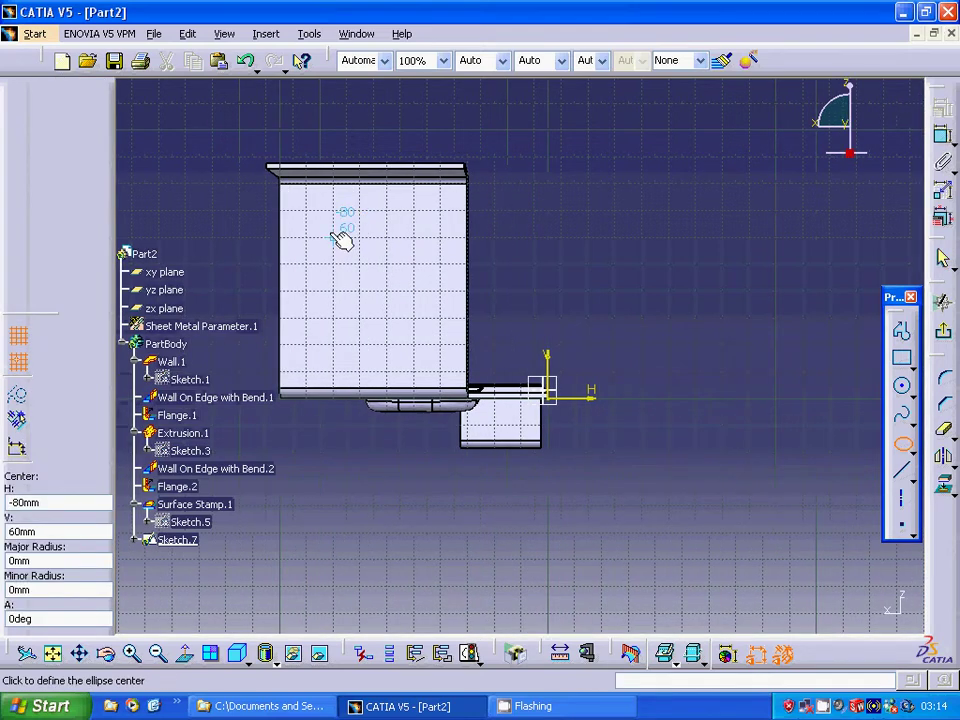
left_click(387, 292)
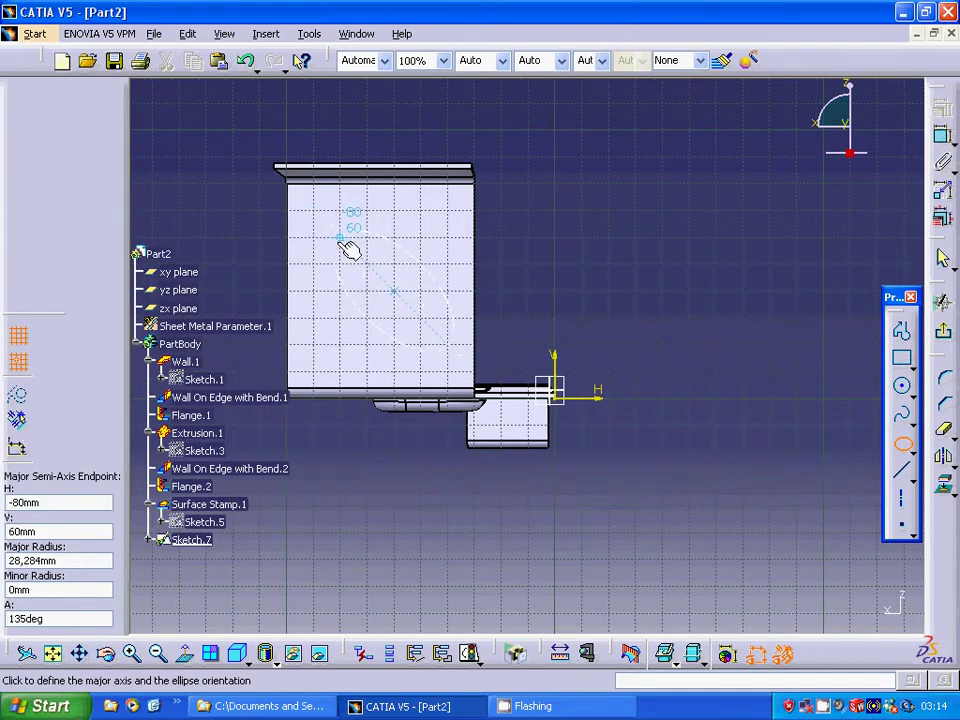
left_click(342, 240)
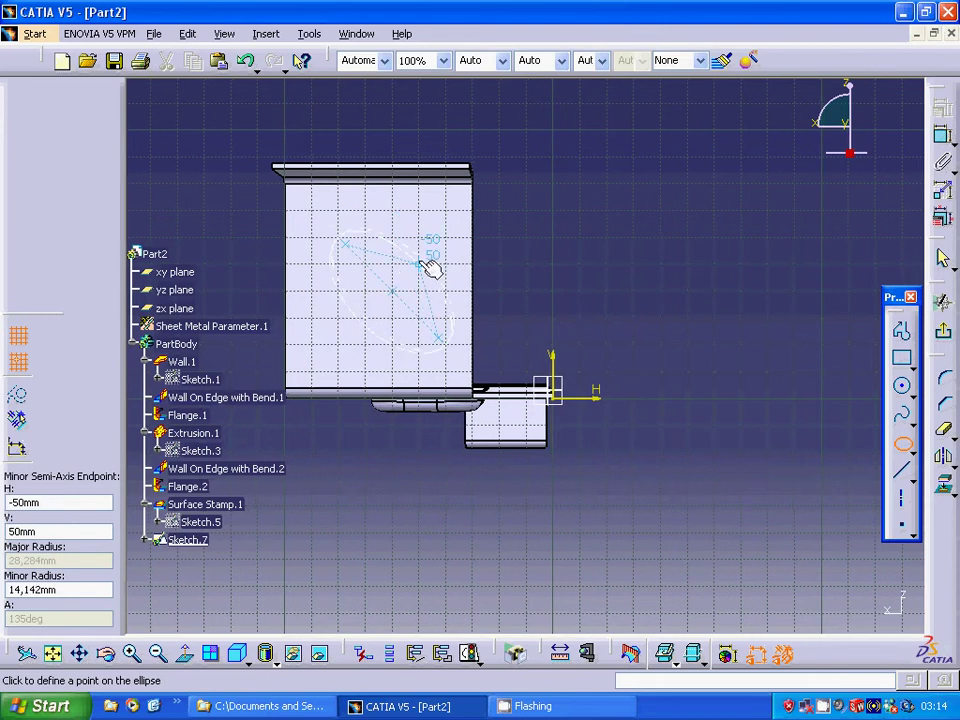
left_click(430, 266)
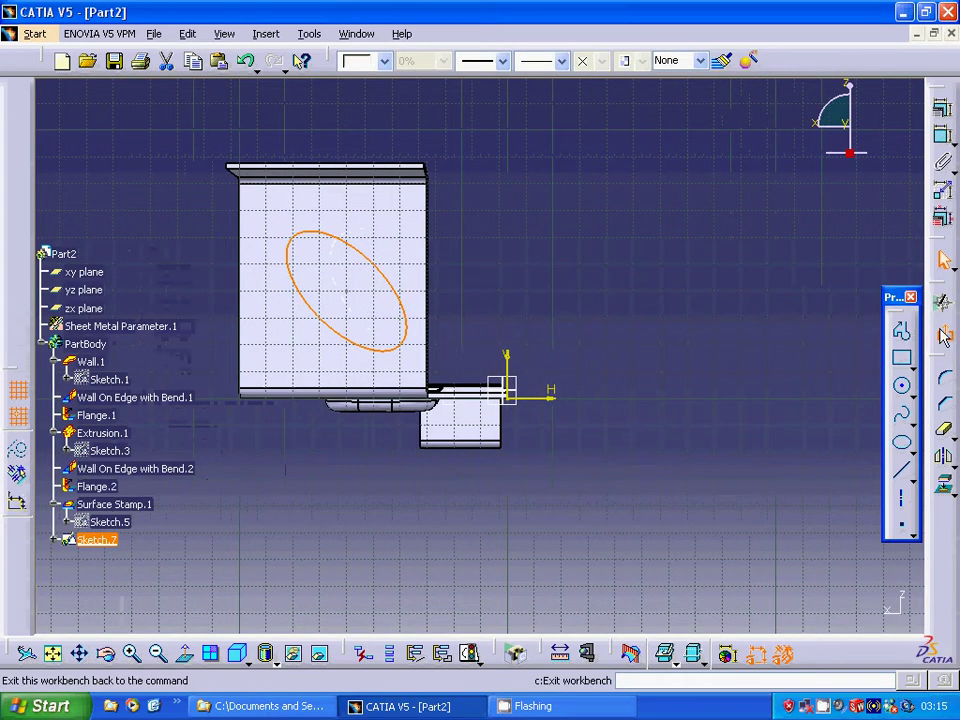
left_click(941, 104)
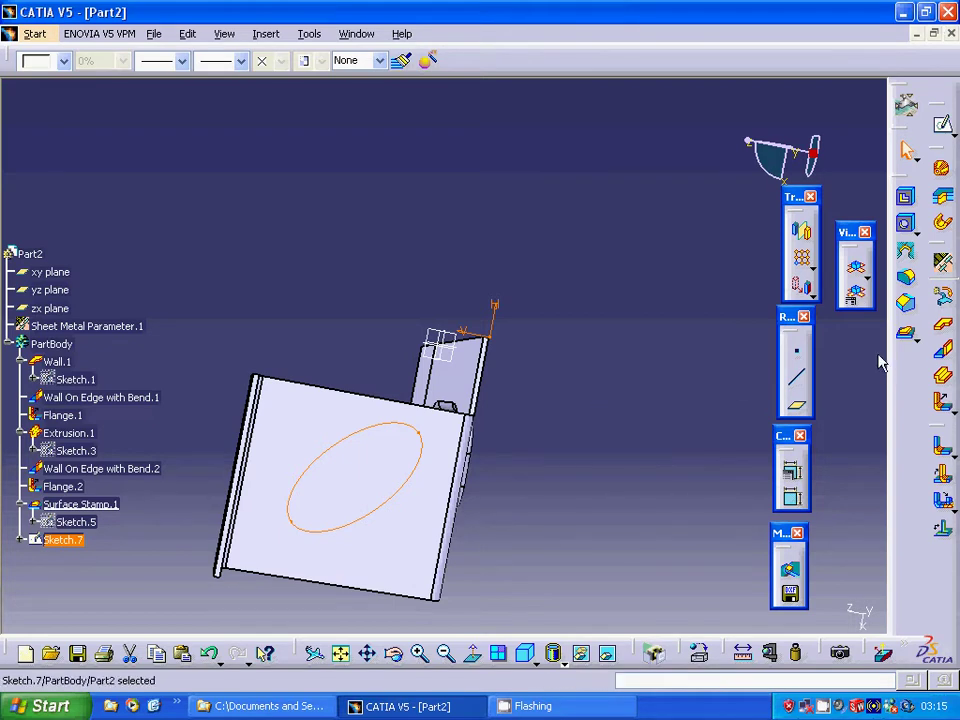
Create a Surface Stamp on the upright wall from the ellipse, with 6 mm height, 90-degree angle and 2 mm radii
left_click(905, 333)
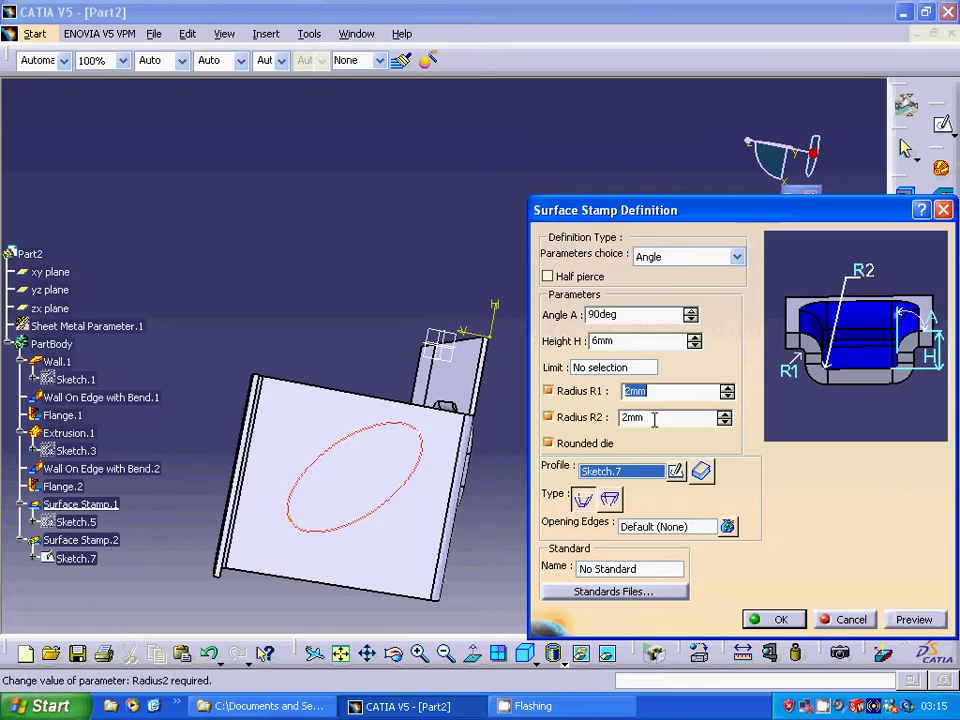
left_click(908, 620)
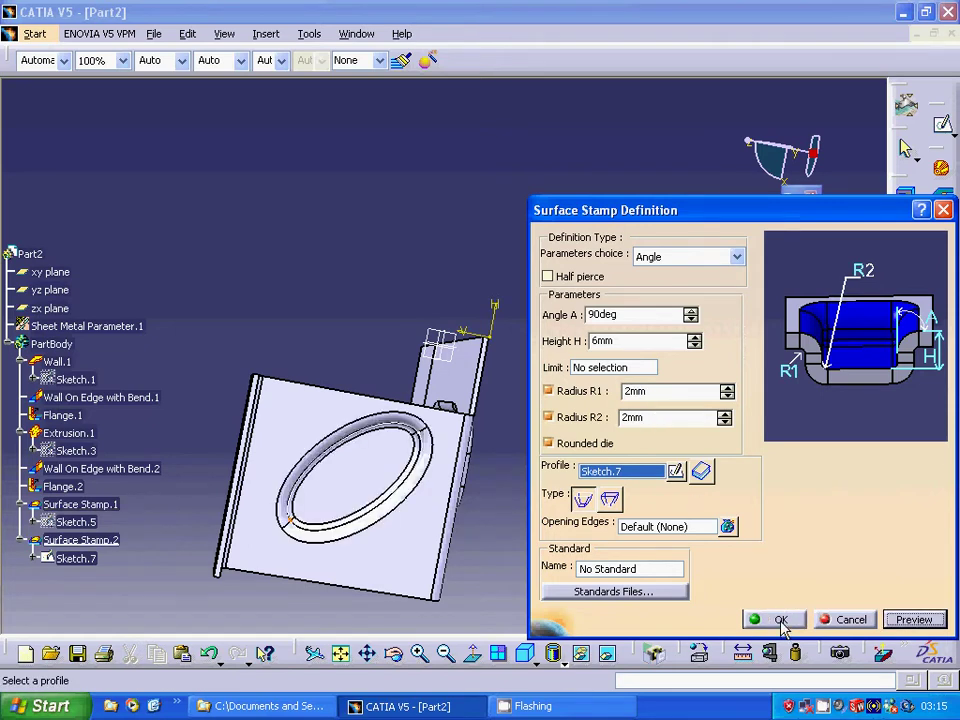
left_click(780, 620)
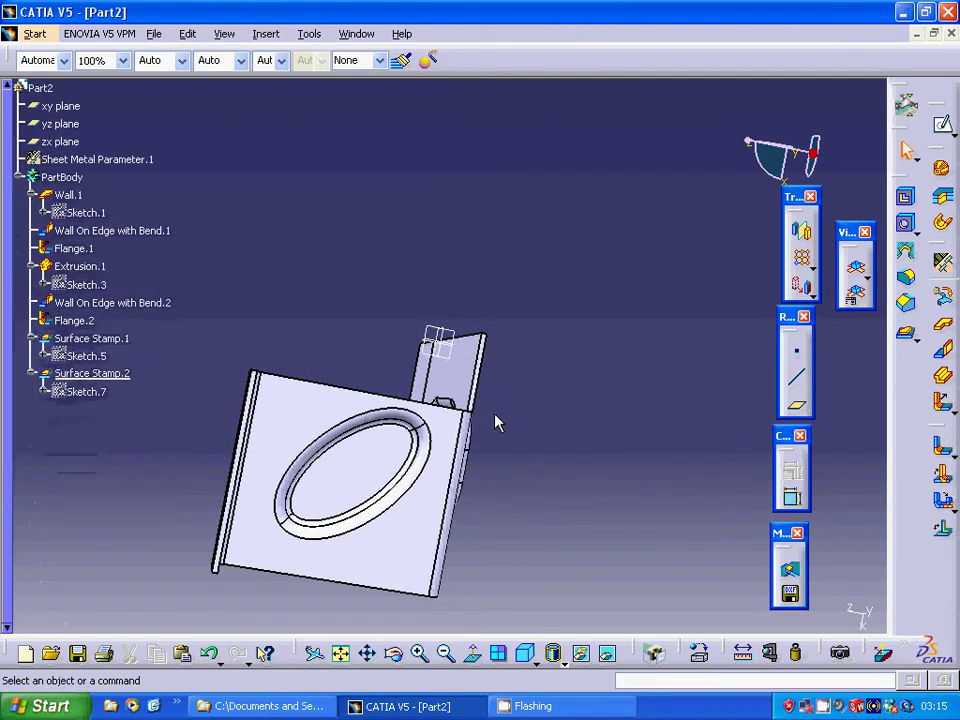
Sketch a hexagon about 40 mm across flats on the outer face of the second edge wall and finish the sketch
middle_click_drag(495, 412, 589, 118)
left_click(541, 549)
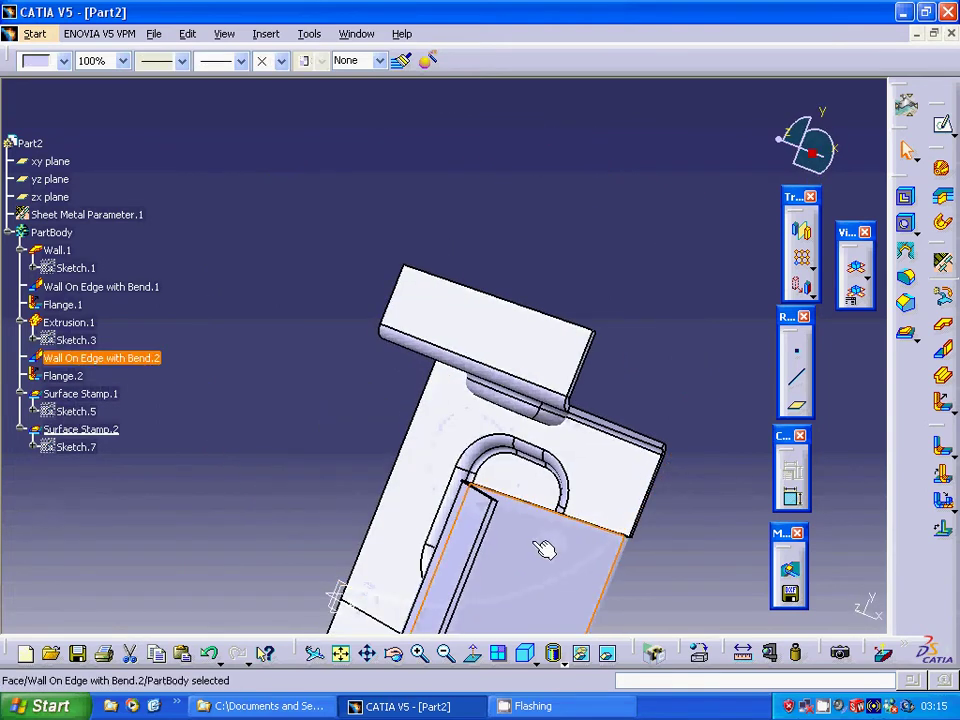
left_click(908, 160)
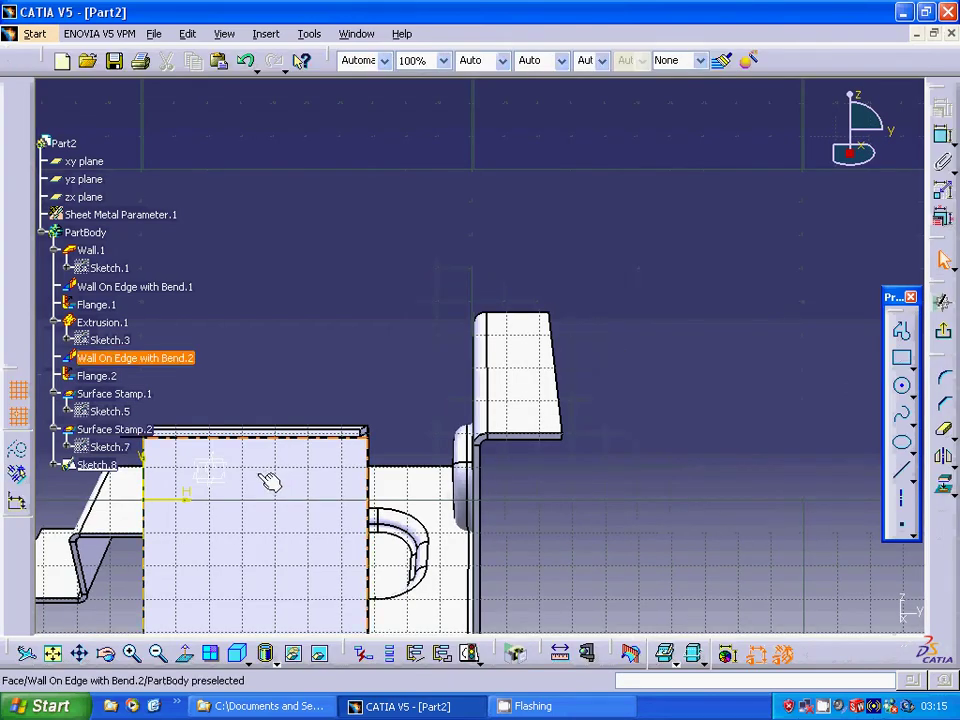
middle_click(272, 488)
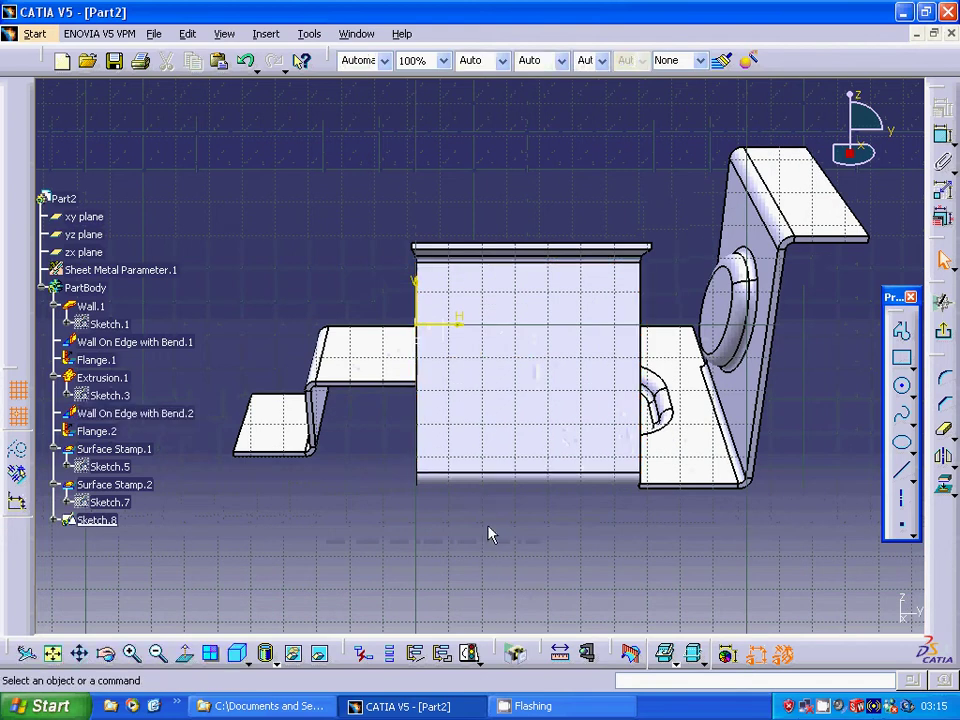
left_click(912, 365)
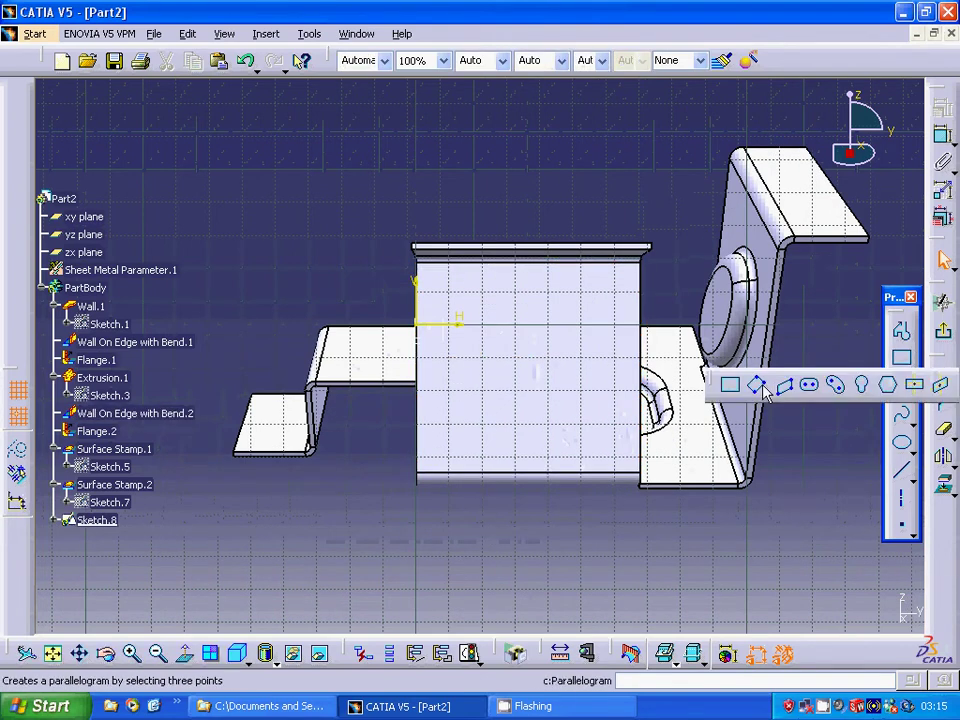
left_click(889, 390)
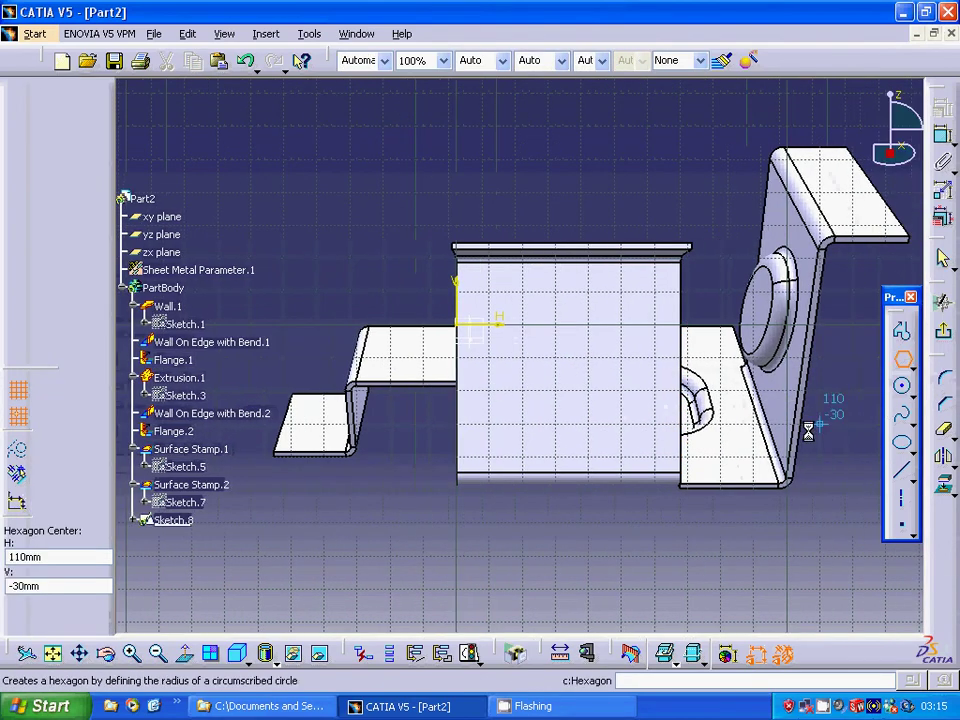
left_click(568, 370)
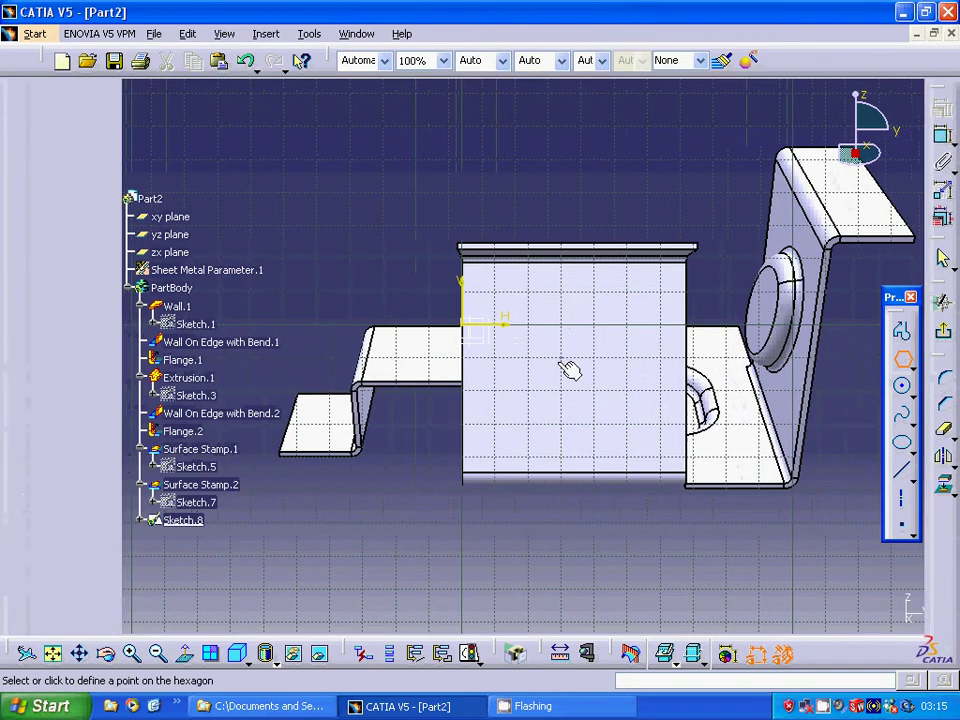
left_click(570, 300)
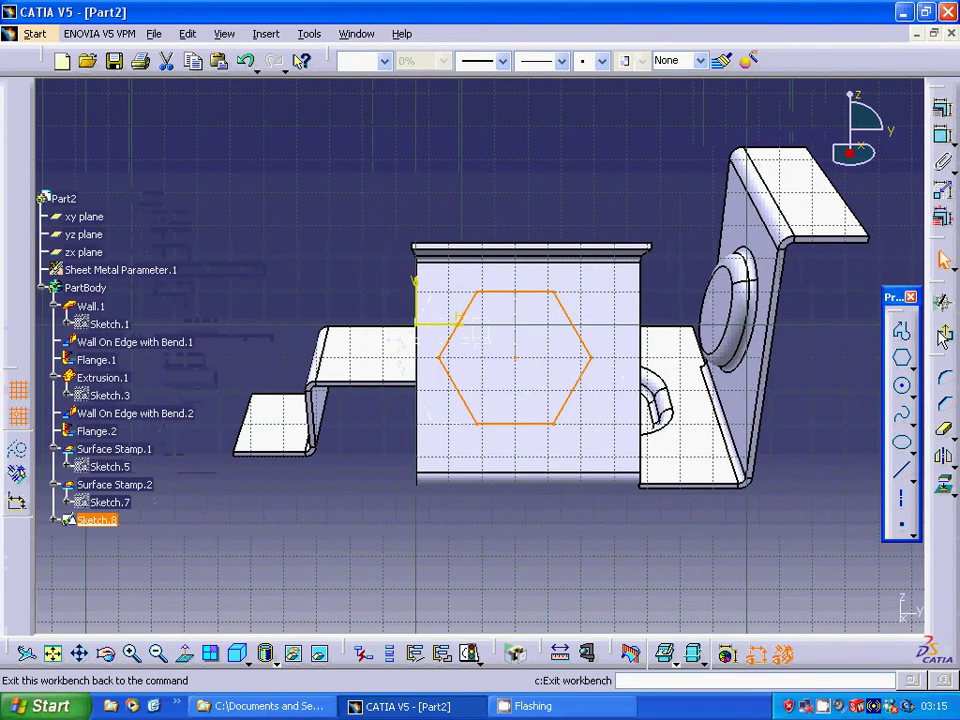
left_click(943, 332)
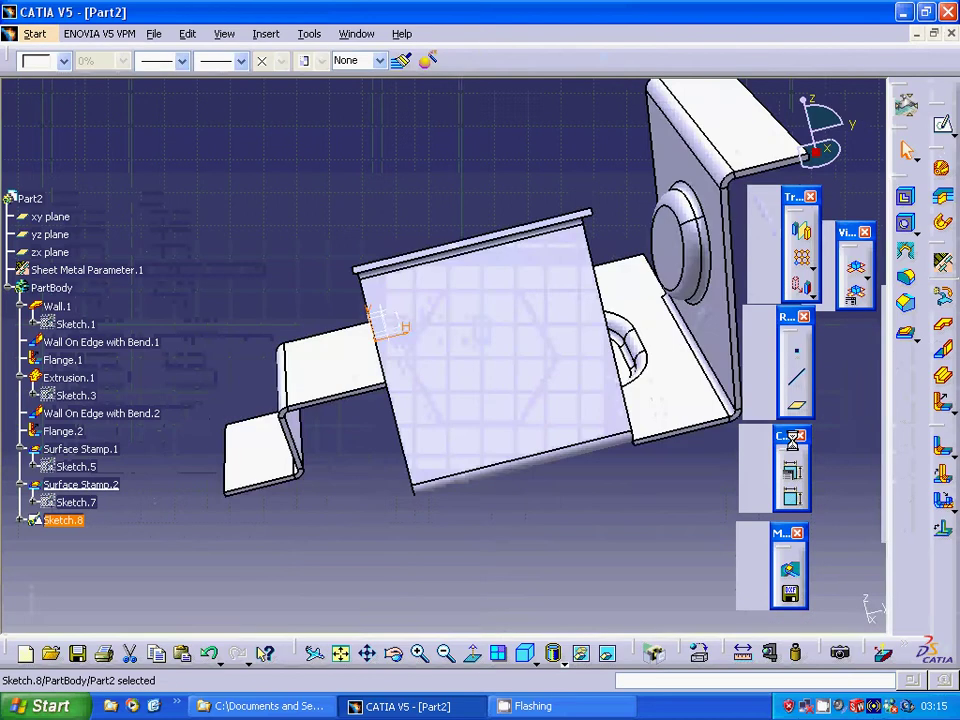
Create a Flanged Cutout on the second edge wall from the hexagon, 6 mm high with a 90-degree angle and 2 mm radius
left_click(917, 337)
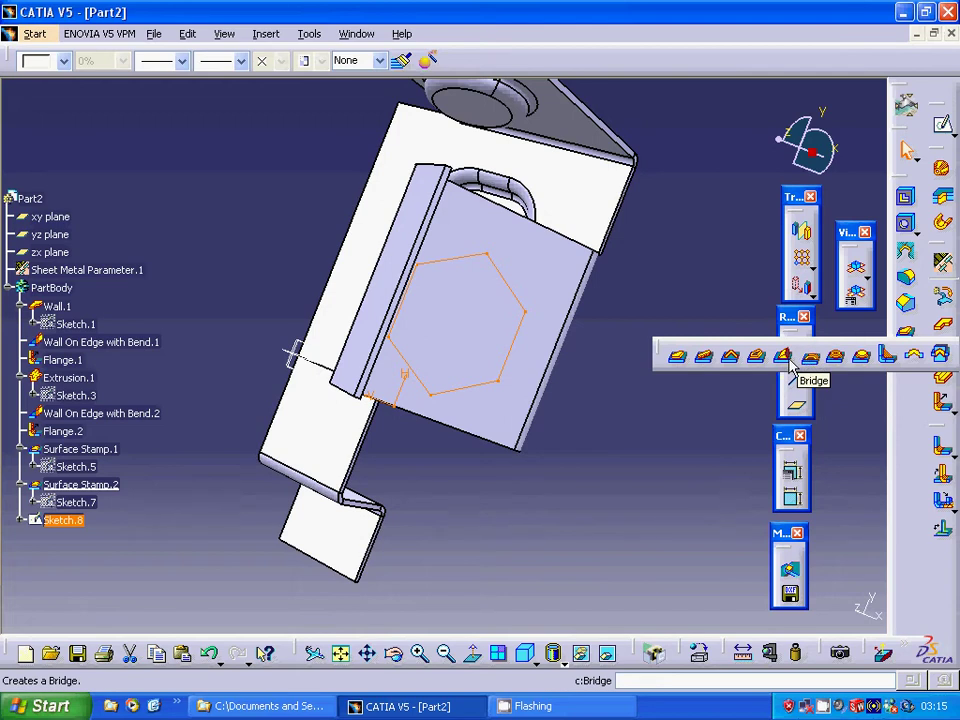
left_click(759, 358)
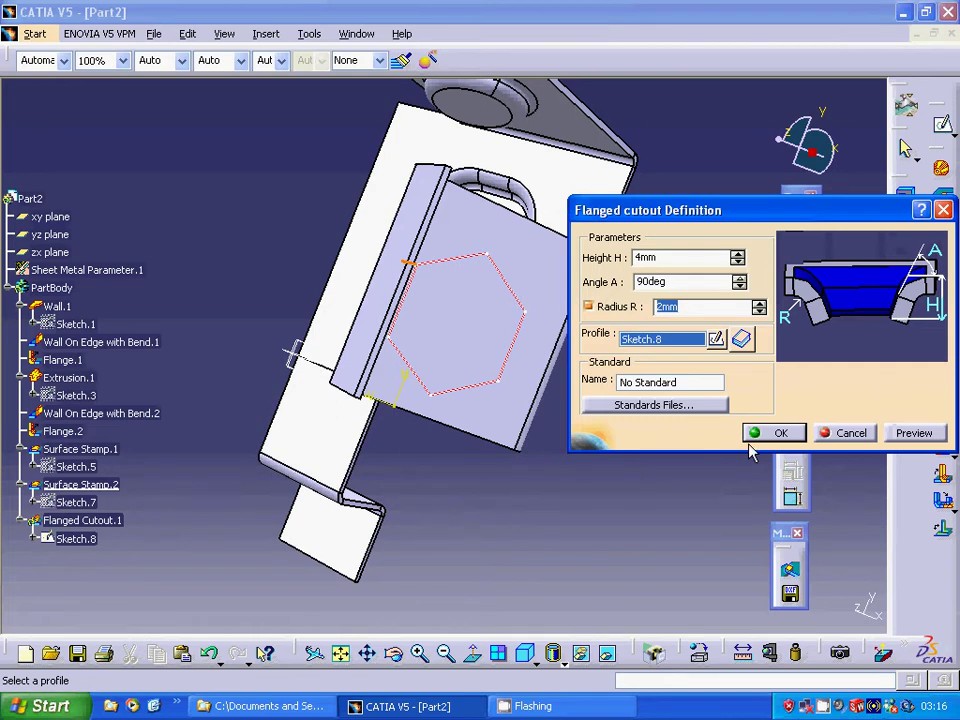
left_click(671, 257)
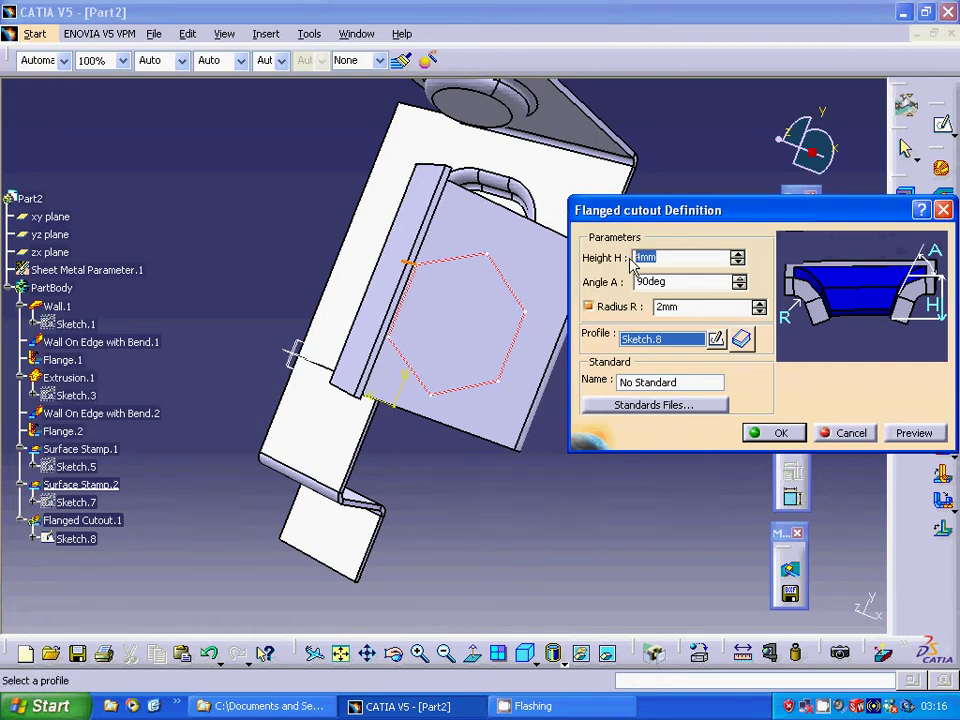
type("6")
left_click(914, 436)
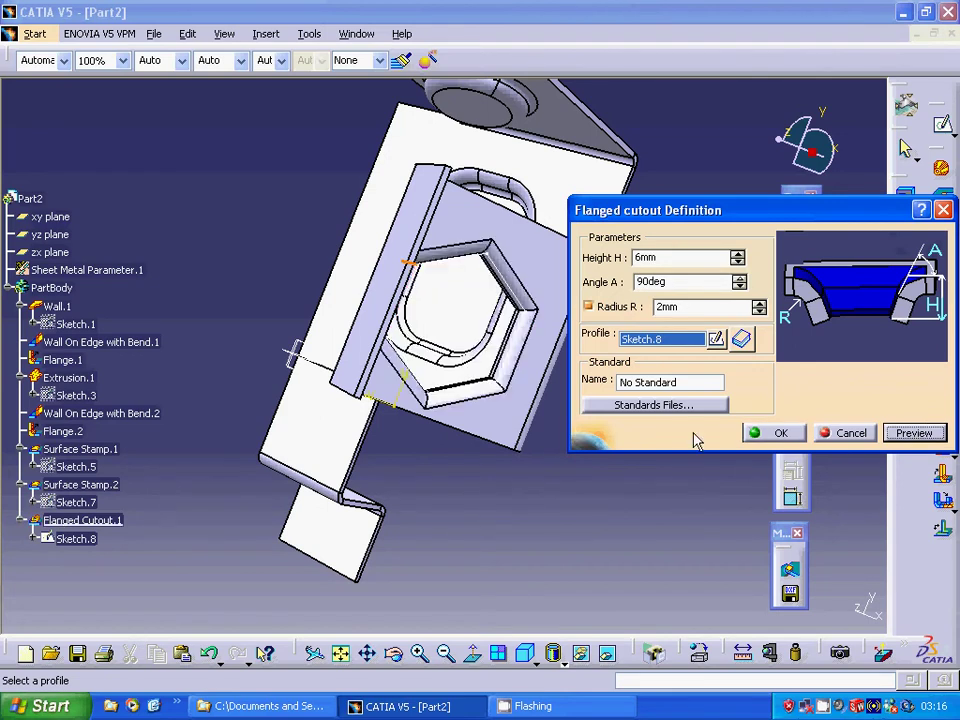
left_click(790, 434)
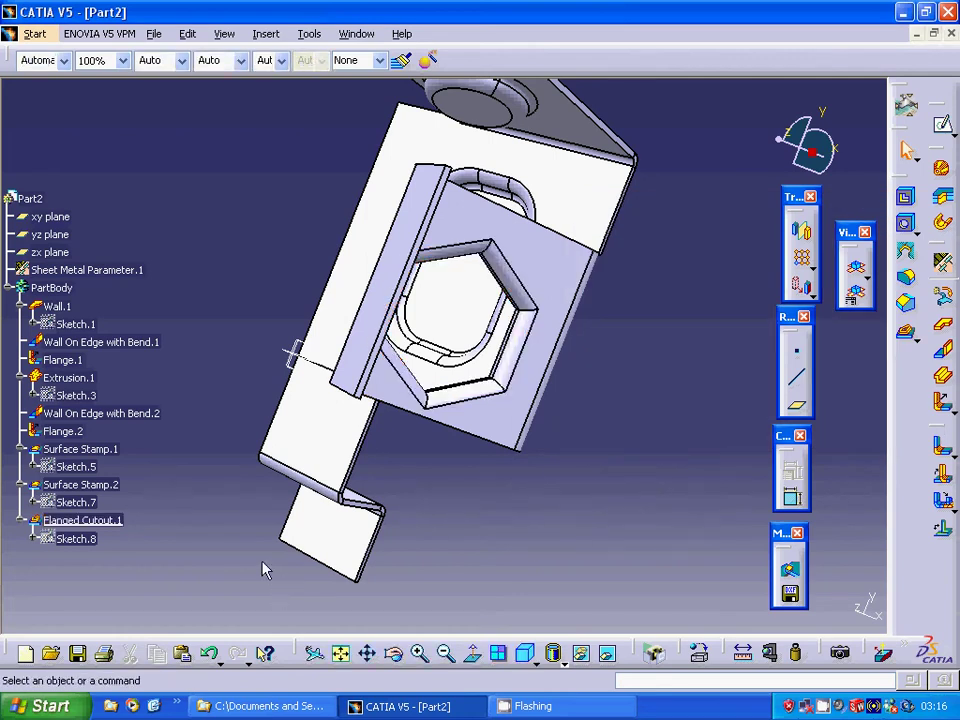
Create a blind, flat-bottomed Hole of 10 mm diameter and 10 mm depth on the end face of the extruded profile
middle_click_drag(430, 513, 498, 484)
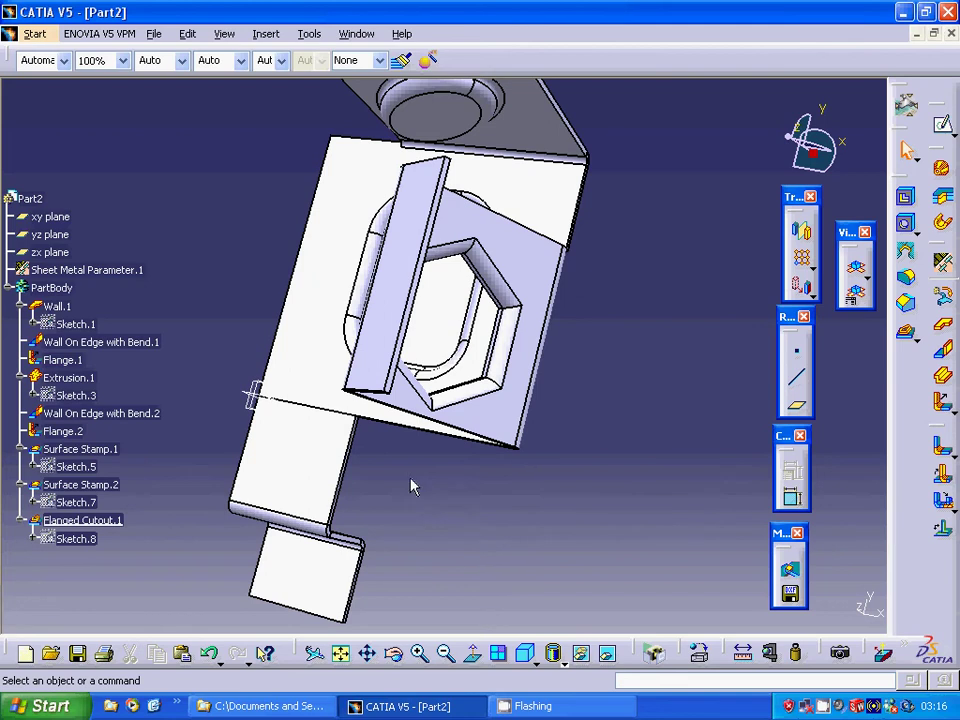
left_click(313, 595)
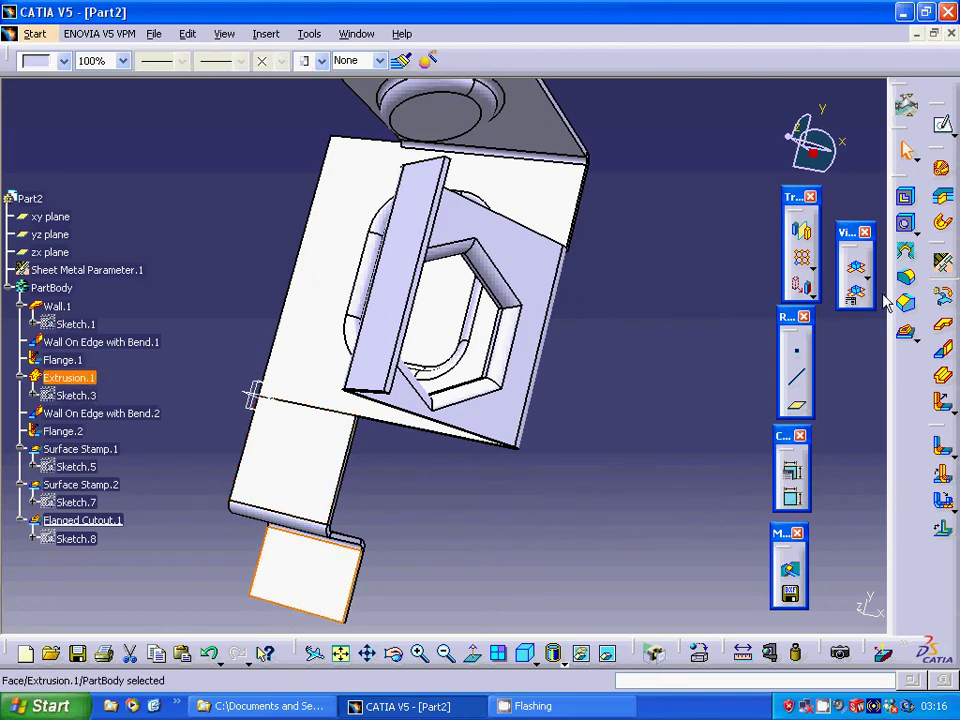
left_click(905, 224)
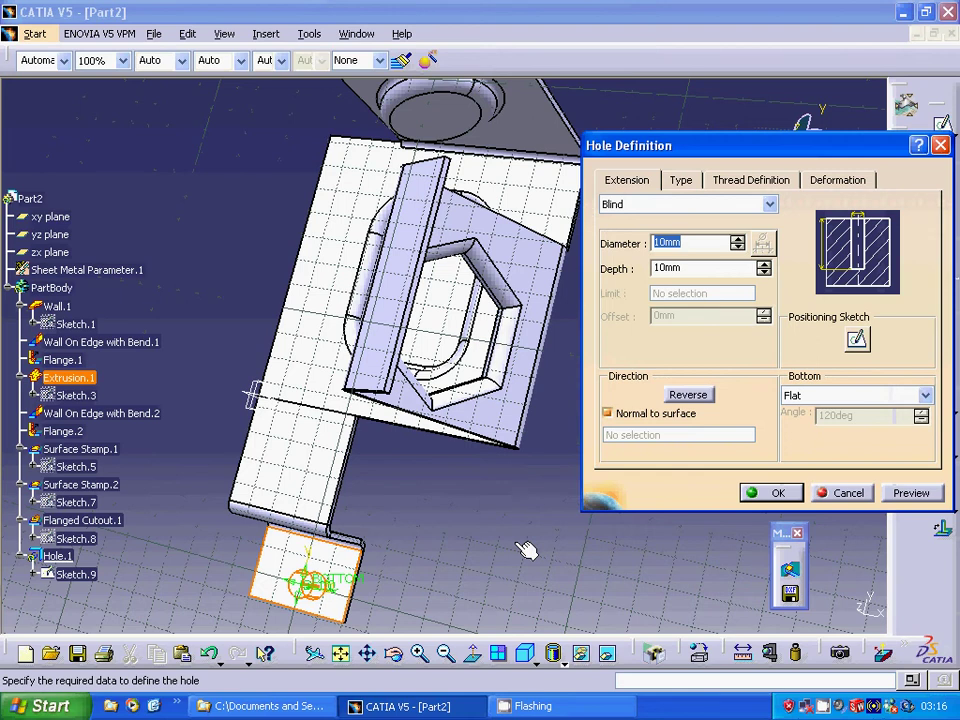
left_click(858, 341)
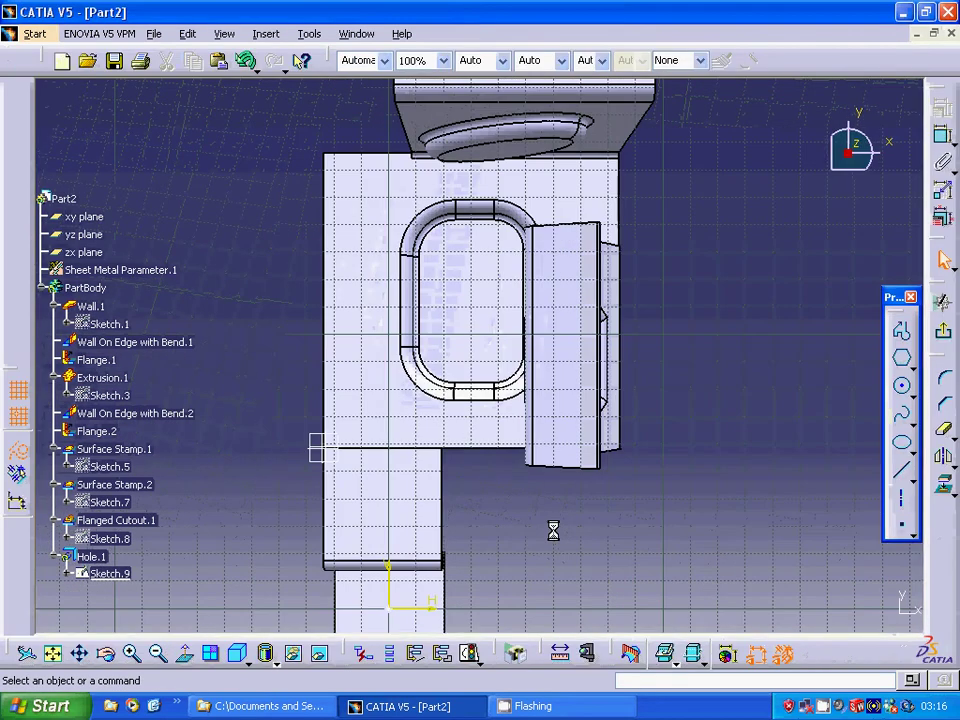
mouse_move(497, 512)
middle_mouse_down()
mouse_move(484, 495)
mouse_move(489, 538)
mouse_move(486, 504)
middle_mouse_up()
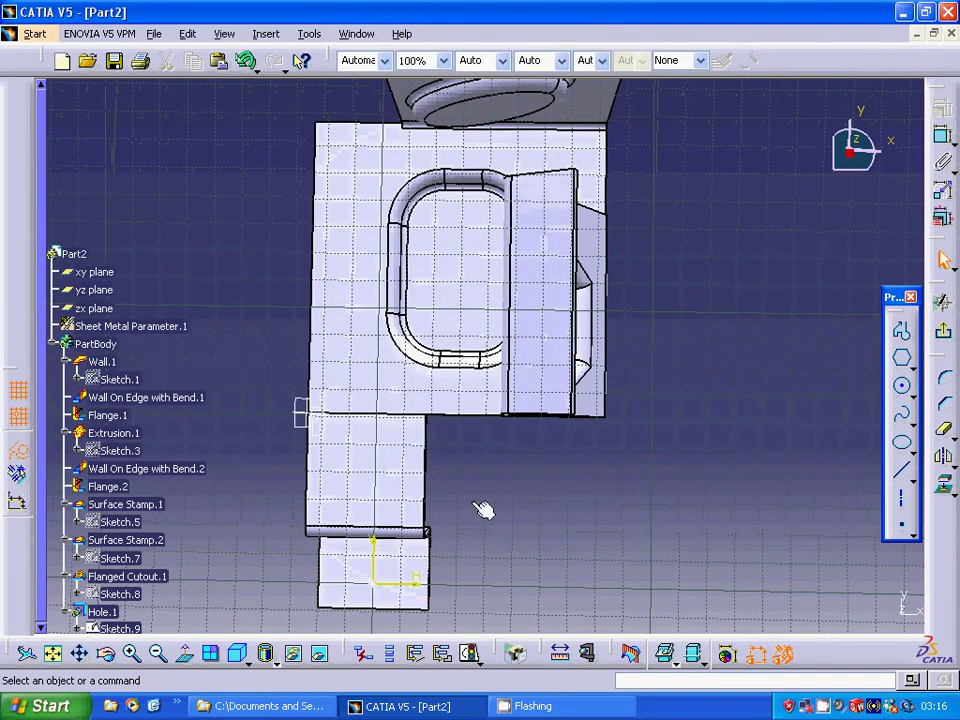
left_click(942, 332)
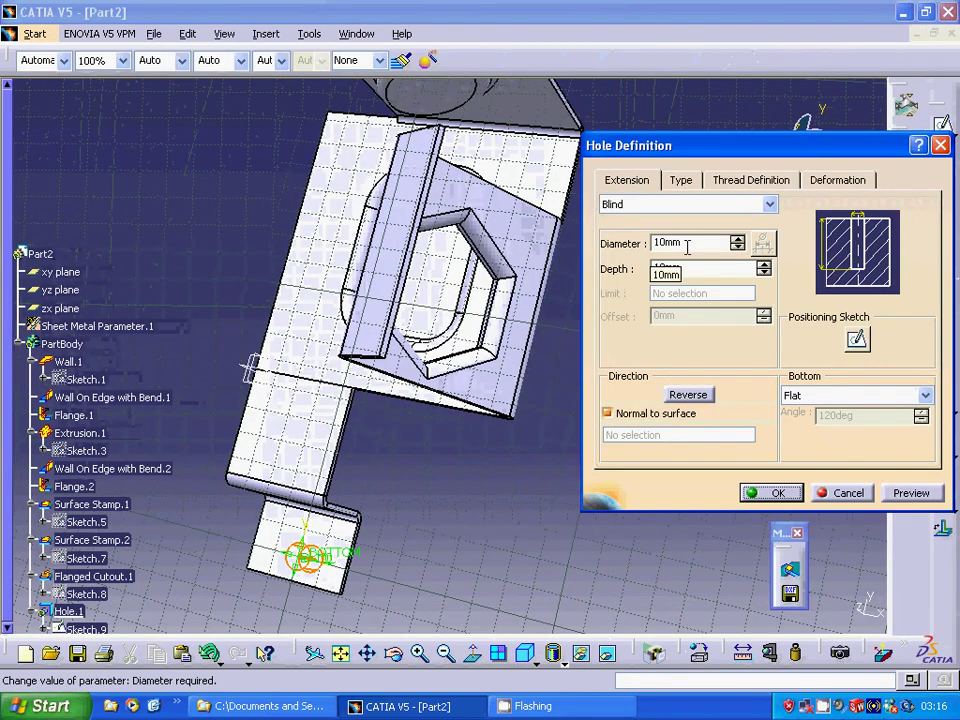
left_click(772, 492)
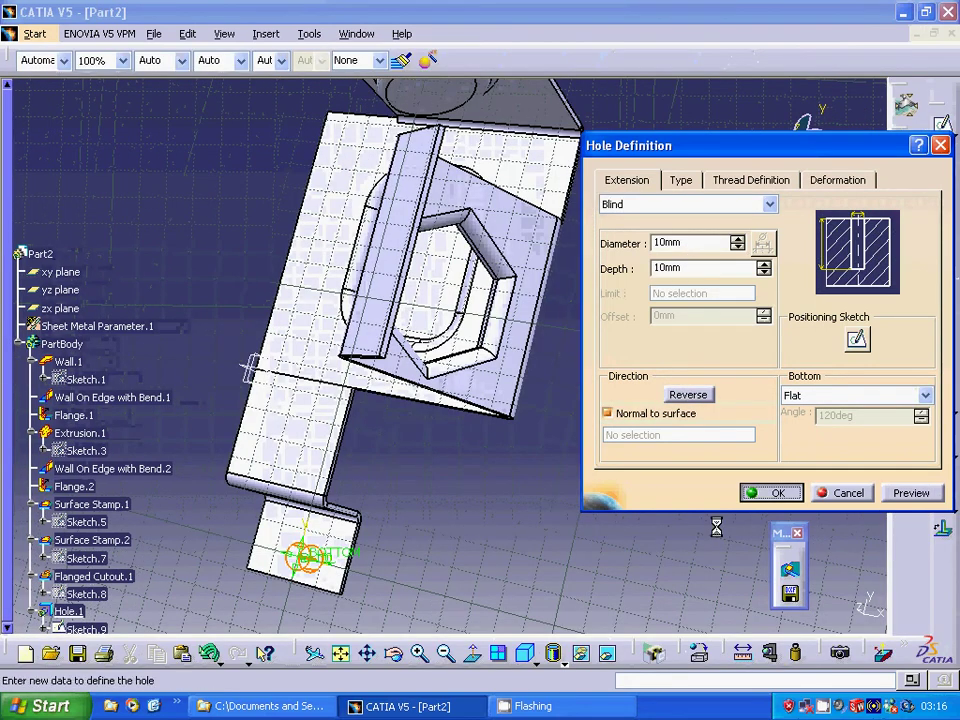
left_click(490, 572)
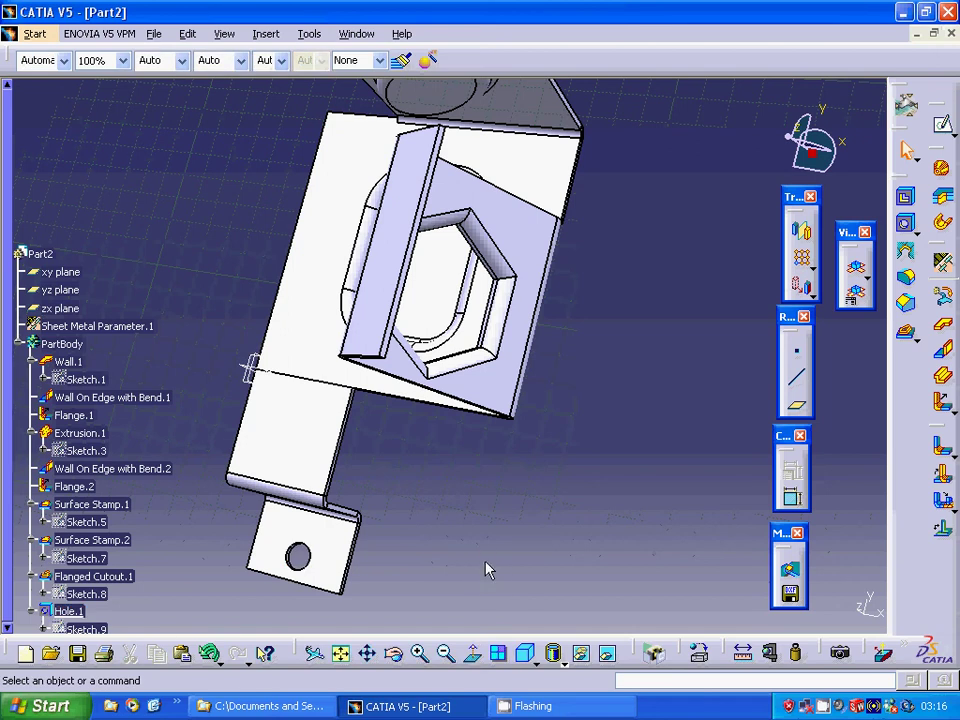
left_click(525, 653)
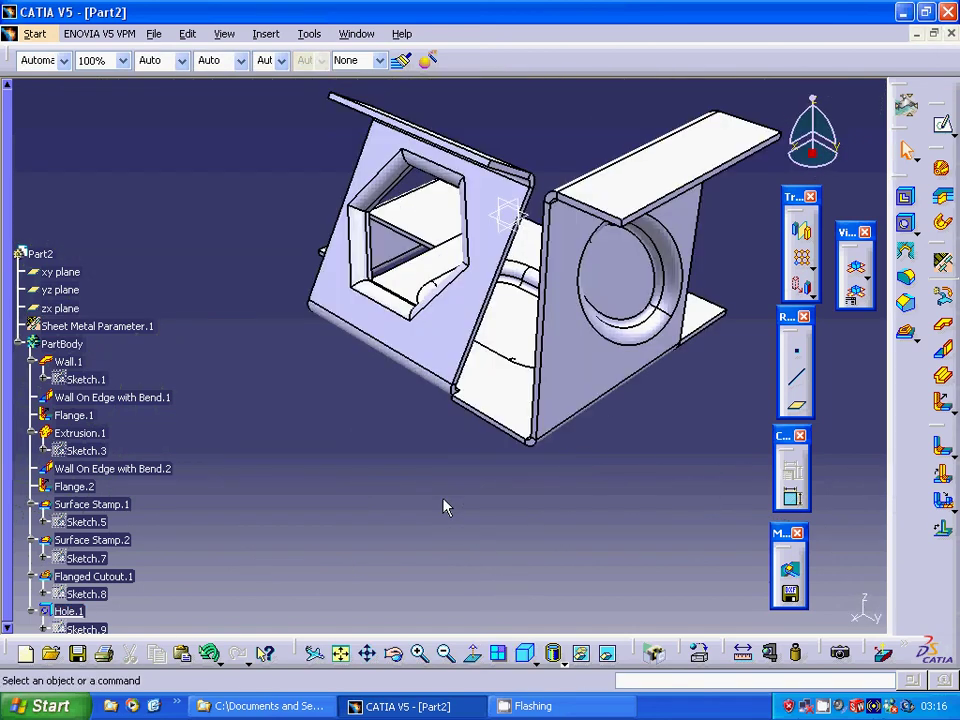
middle_click_drag(430, 498, 550, 506)
scroll(322, 443, "down", 5)
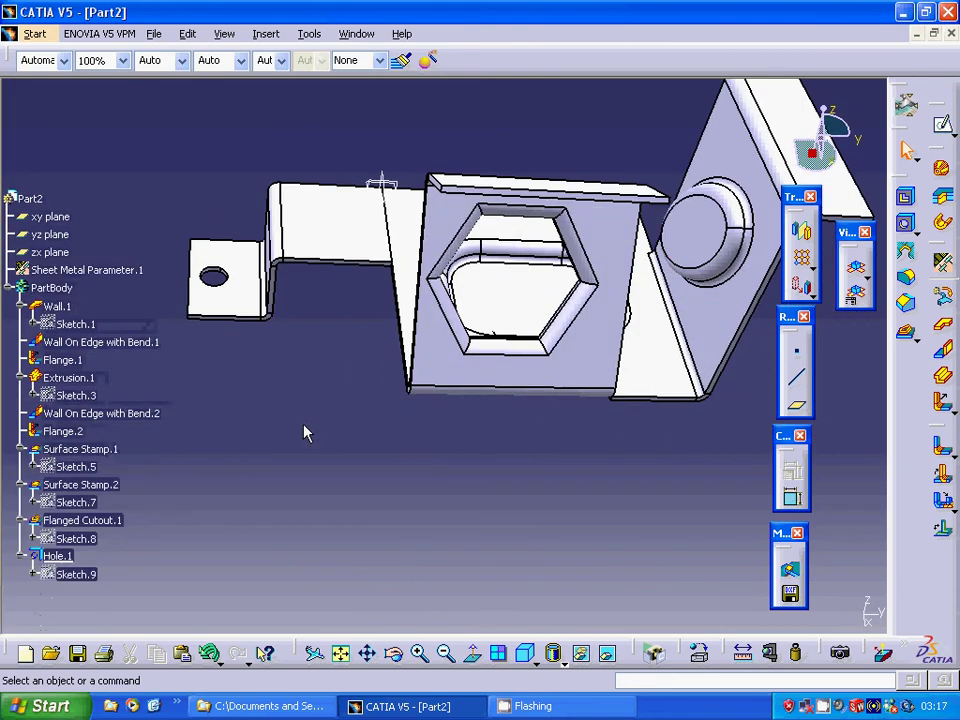
scroll(302, 432, "down", 3)
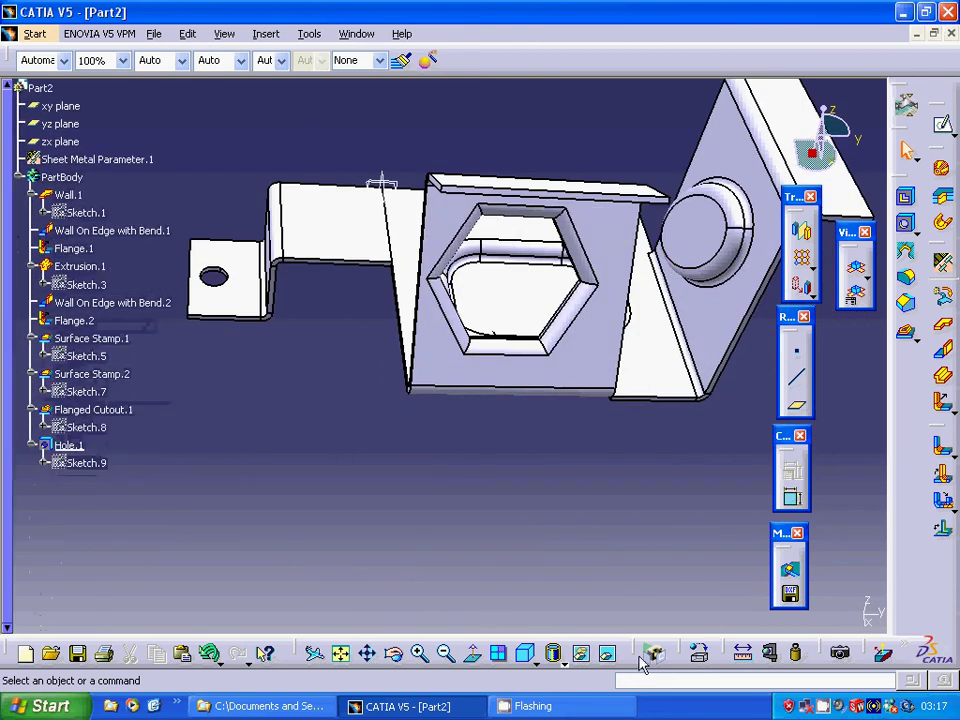
right_click(805, 706)
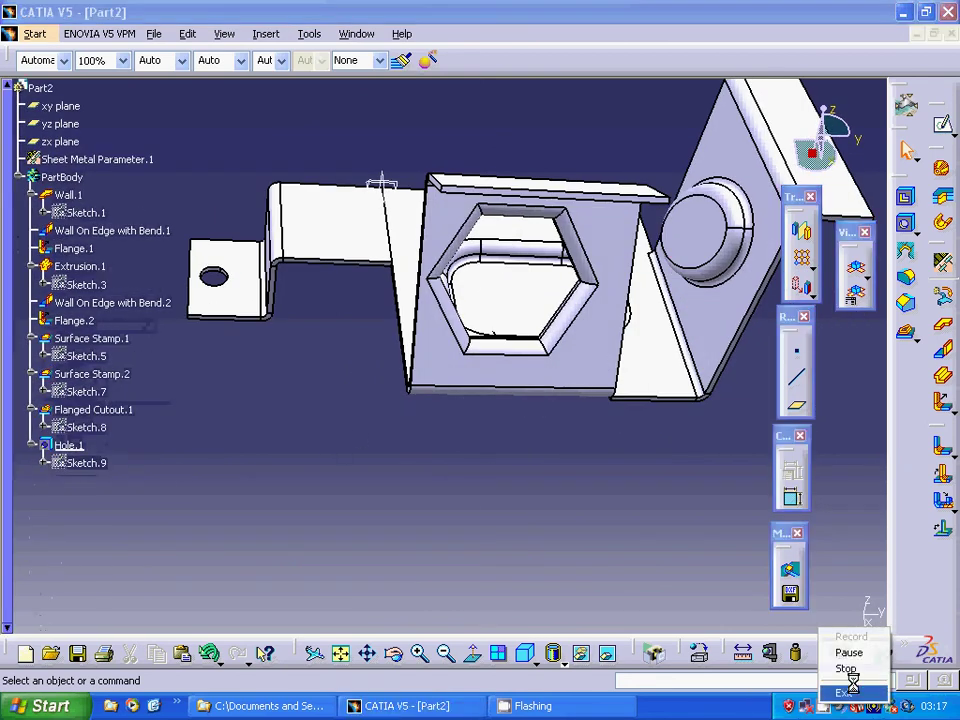